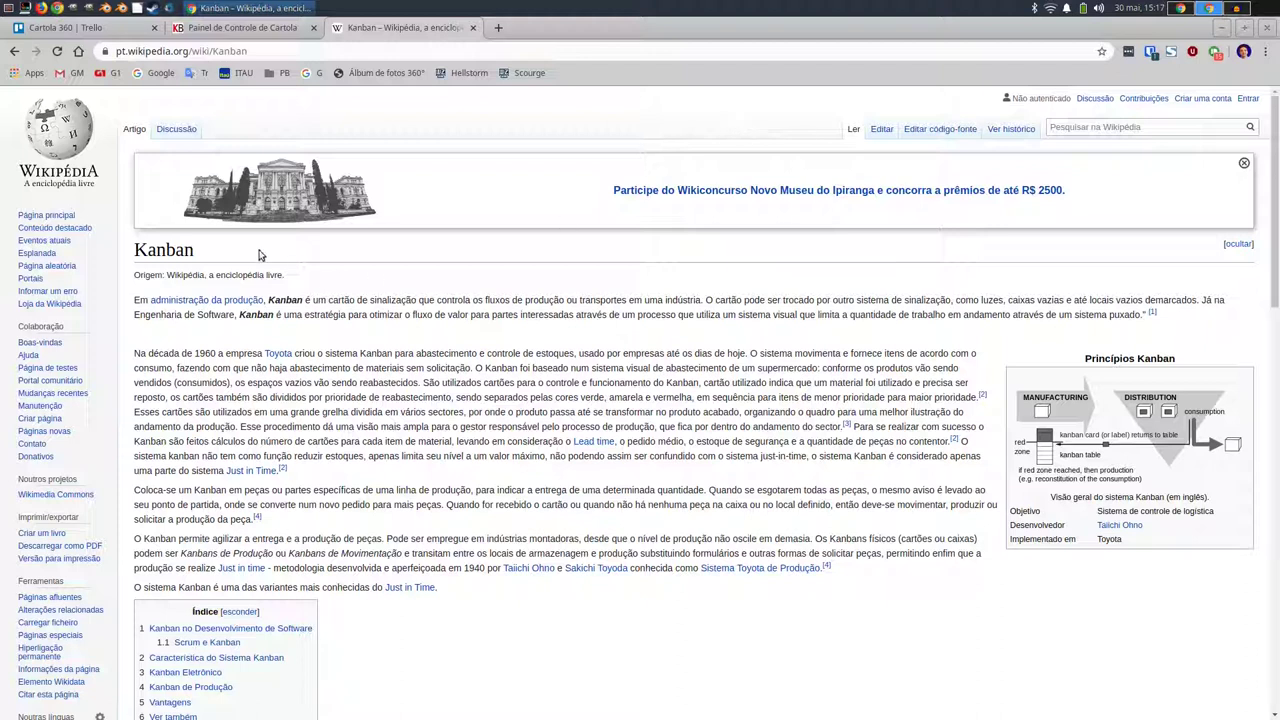
# Read the Wikipedia Kanban article, including the section "Kanban no Desenvolvimento de Software" and its mention of Scrum.
pyautogui.scroll(-2, 378, 345)
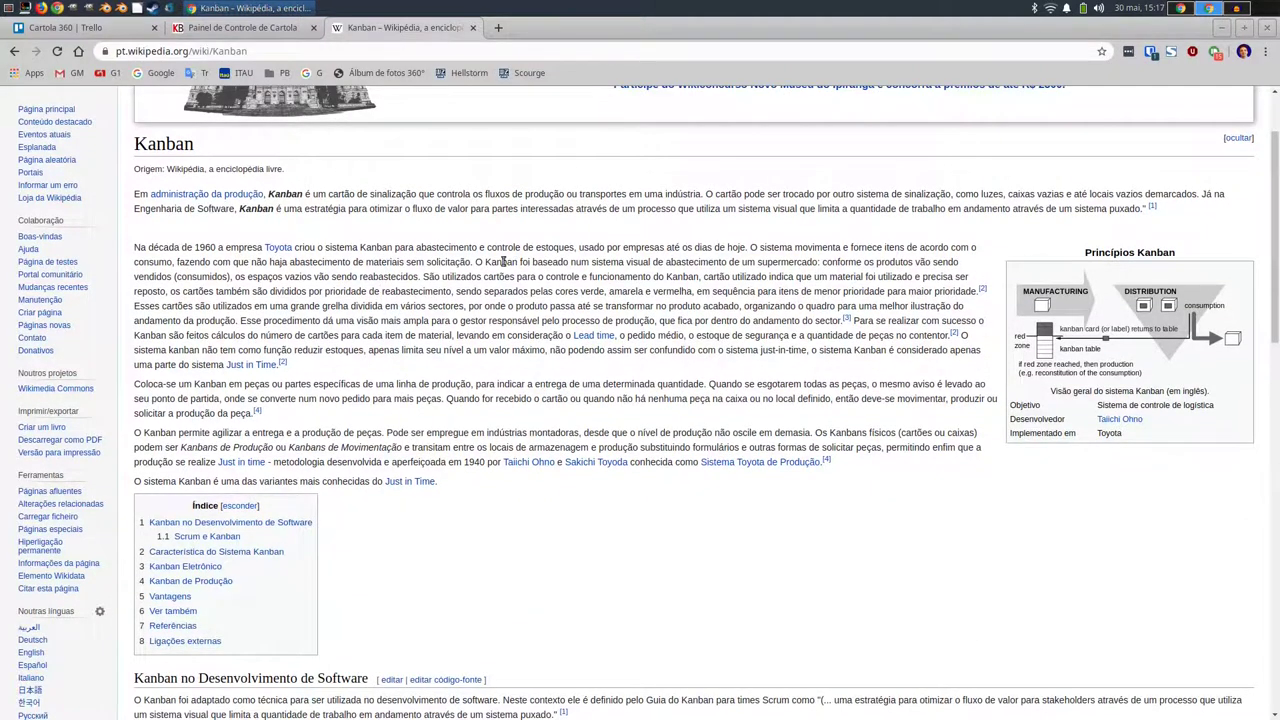
pyautogui.scroll(-7, 496, 340)
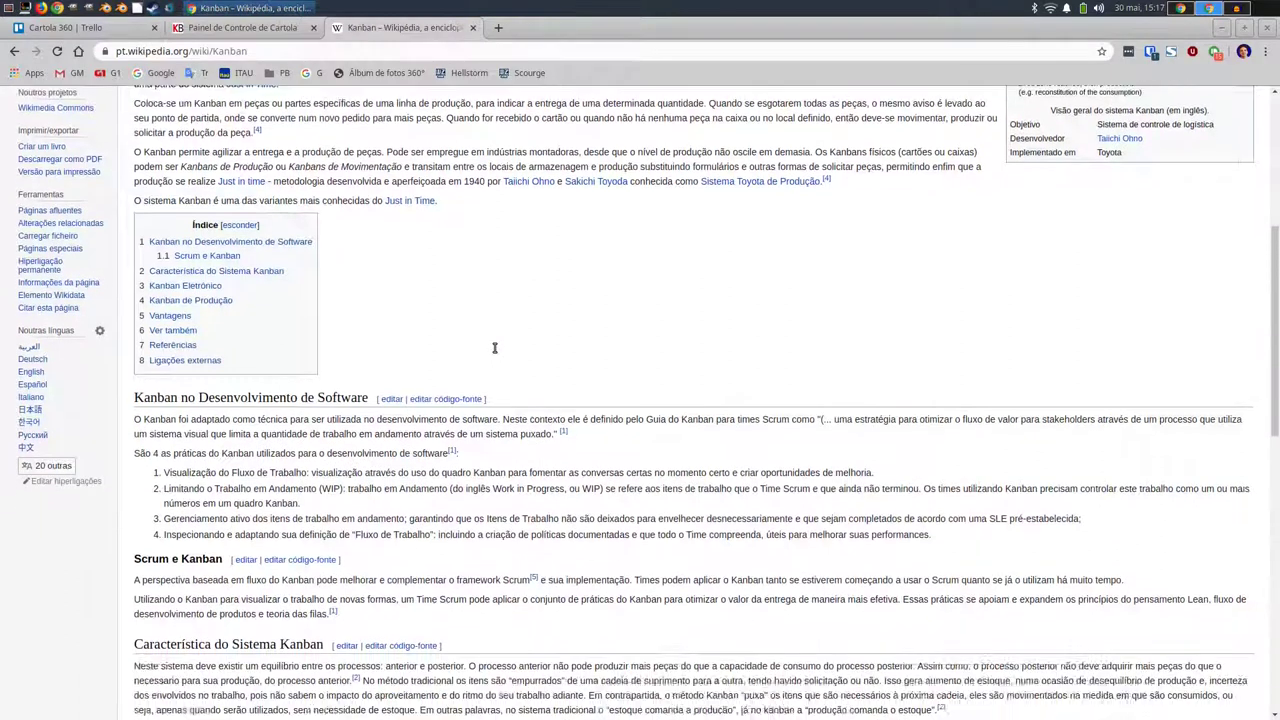
pyautogui.scroll(-1, 467, 352)
pyautogui.moveTo(137, 220); pyautogui.dragTo(369, 221)
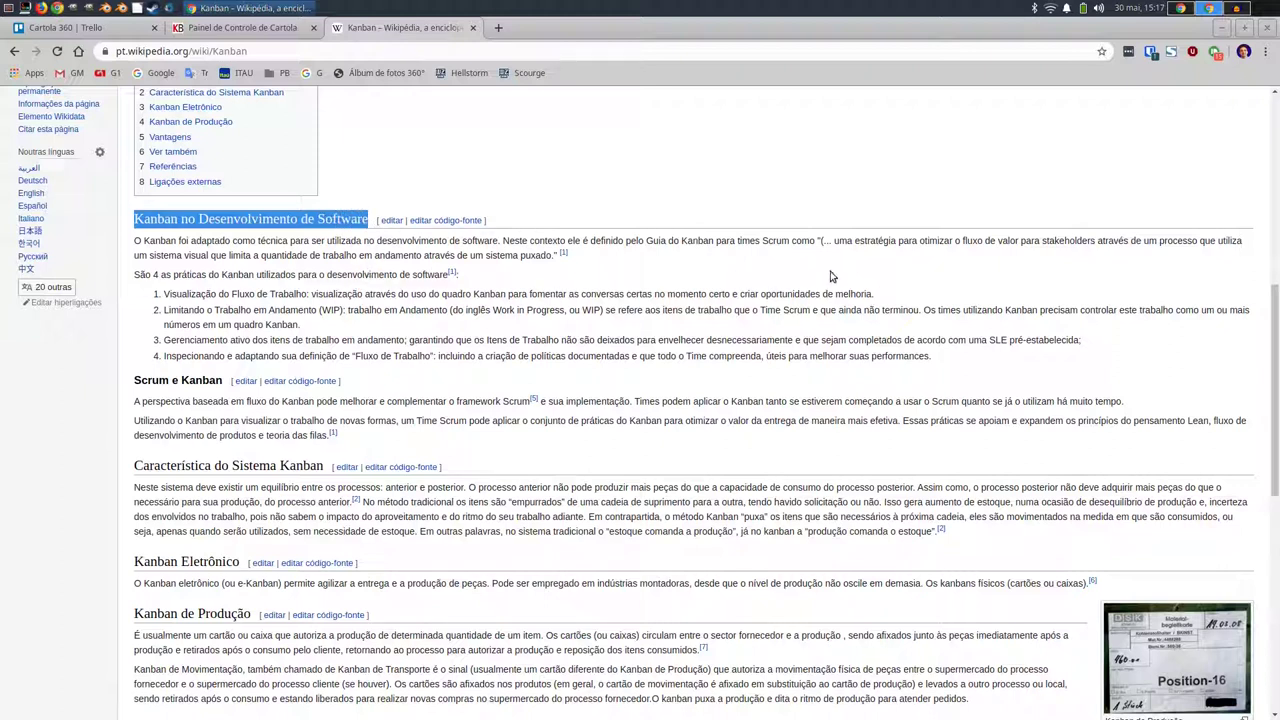
pyautogui.doubleClick(766, 241)
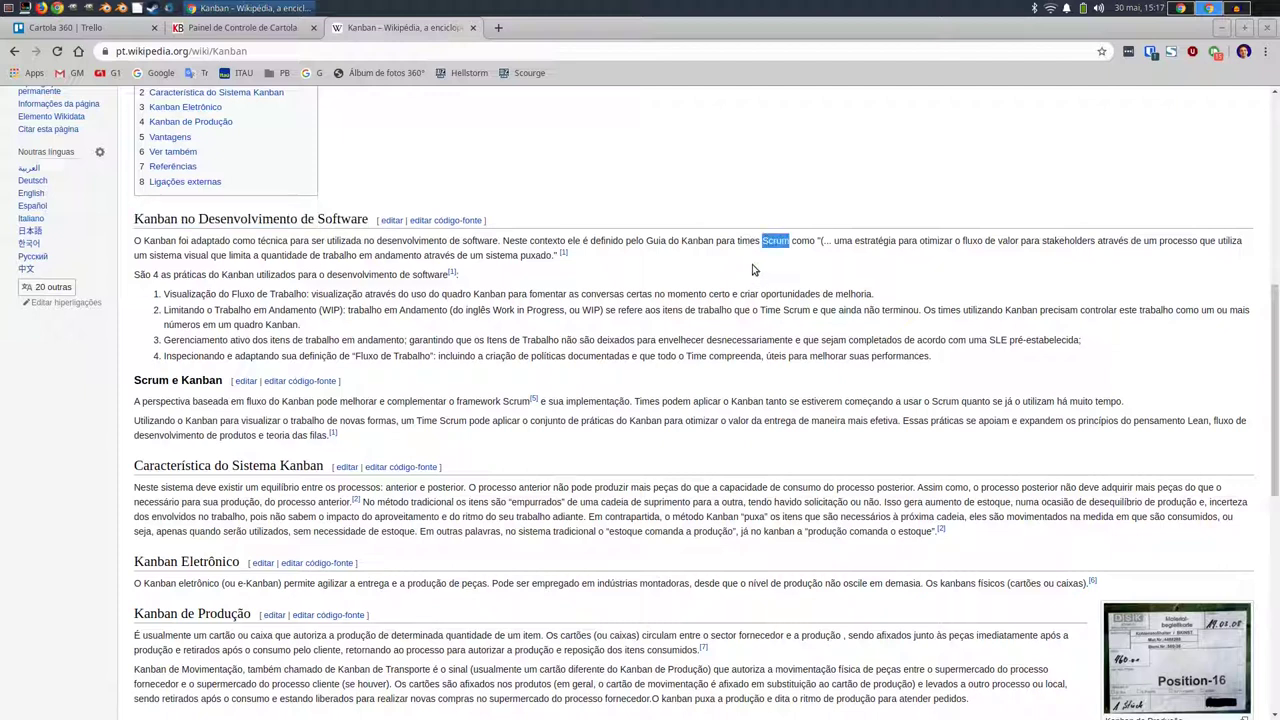
pyautogui.scroll(-2, 590, 293)
pyautogui.scroll(4, 587, 293)
pyautogui.scroll(6, 587, 293)
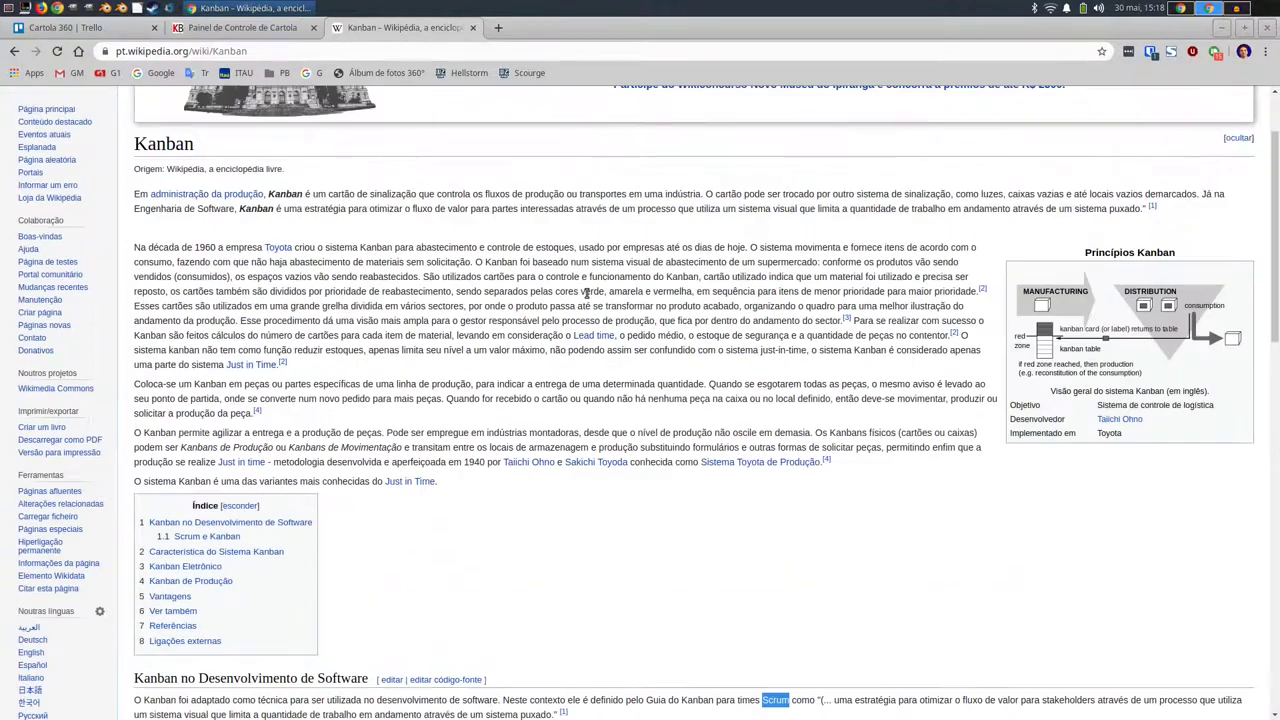
pyautogui.scroll(2, 587, 293)
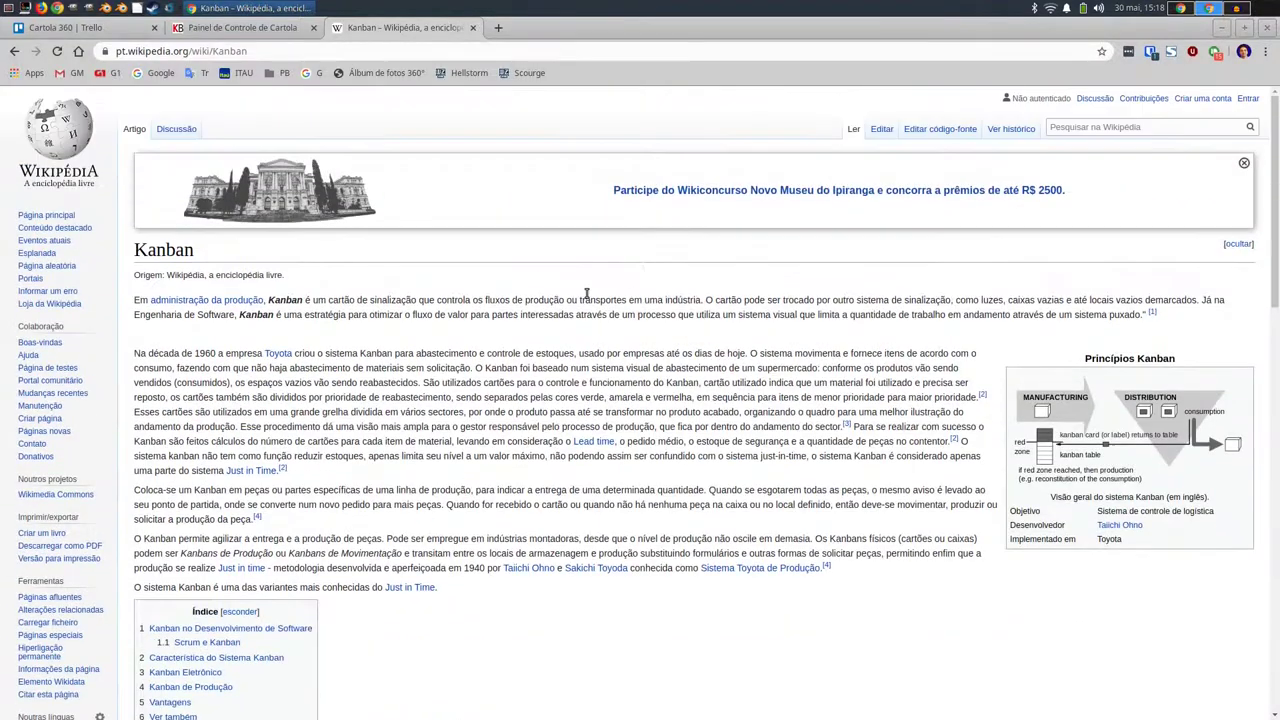
# Close the Wikipedia article and open the Pessoal project board from the Kanboard dashboard.
pyautogui.click(473, 29)
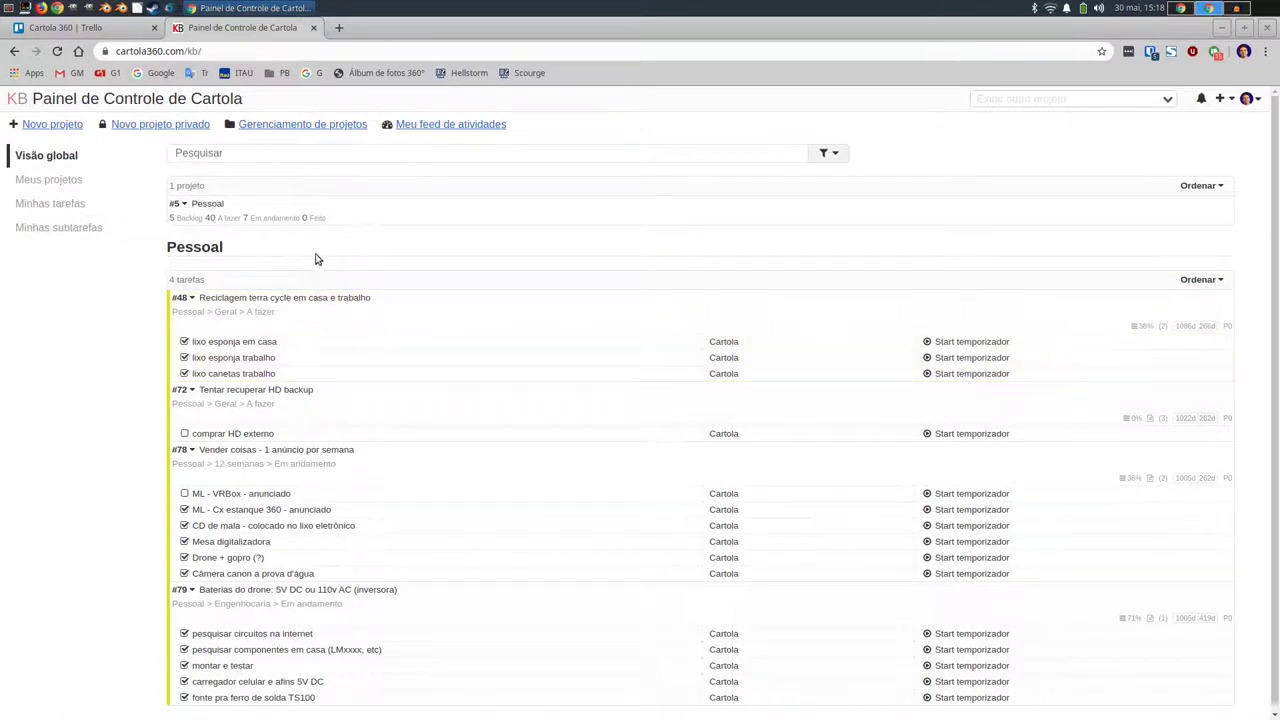
pyautogui.click(213, 249)
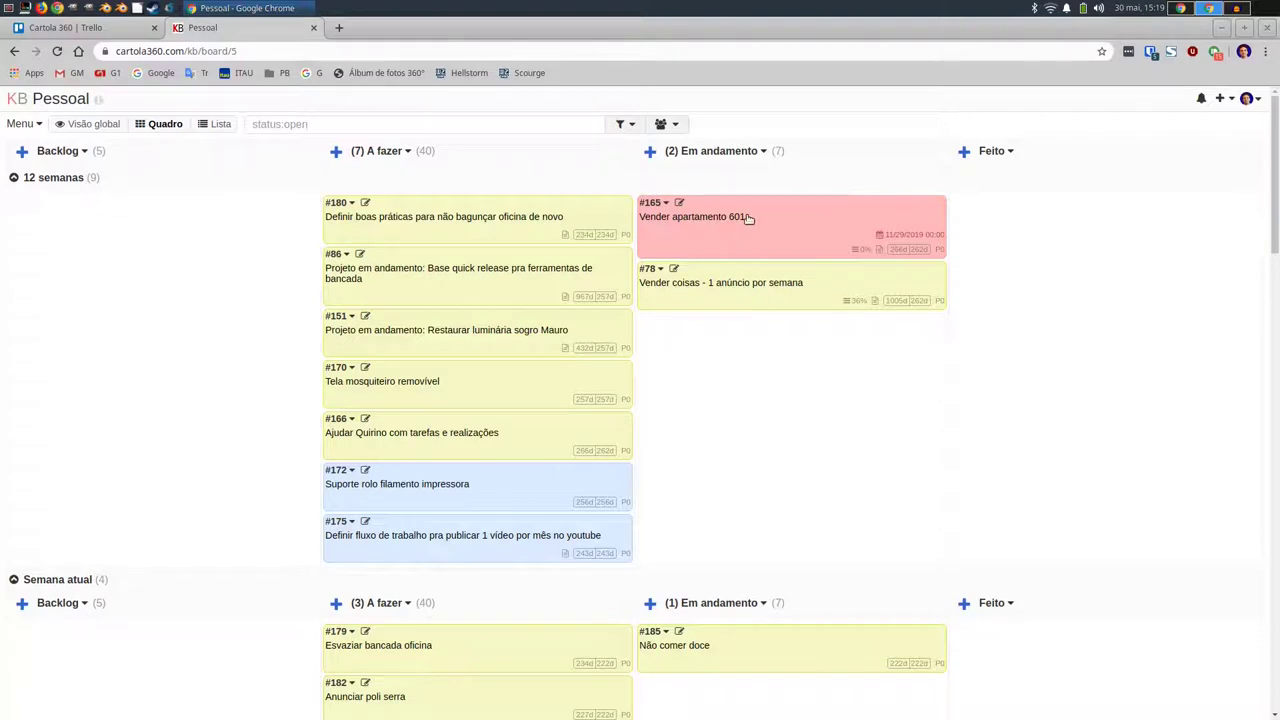
# Review the Pessoal board's swimlanes from 12 semanas to Fotografia and the tasks in their Backlog, A fazer and Em andamento columns.
pyautogui.moveTo(802, 220)
pyautogui.mouseDown()
pyautogui.moveTo(1065, 219)
pyautogui.moveTo(786, 217)
pyautogui.mouseUp()
pyautogui.scroll(-3, 293, 436)
pyautogui.scroll(-3, 269, 403)
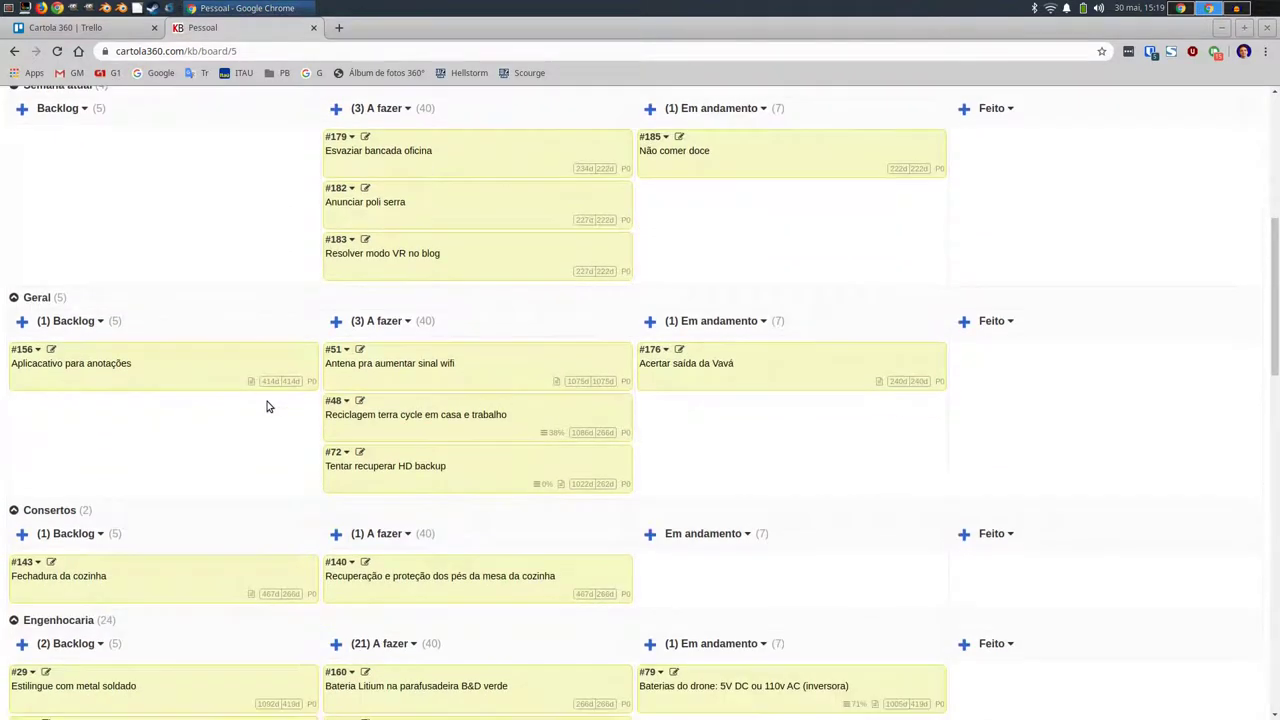
pyautogui.scroll(5, 269, 403)
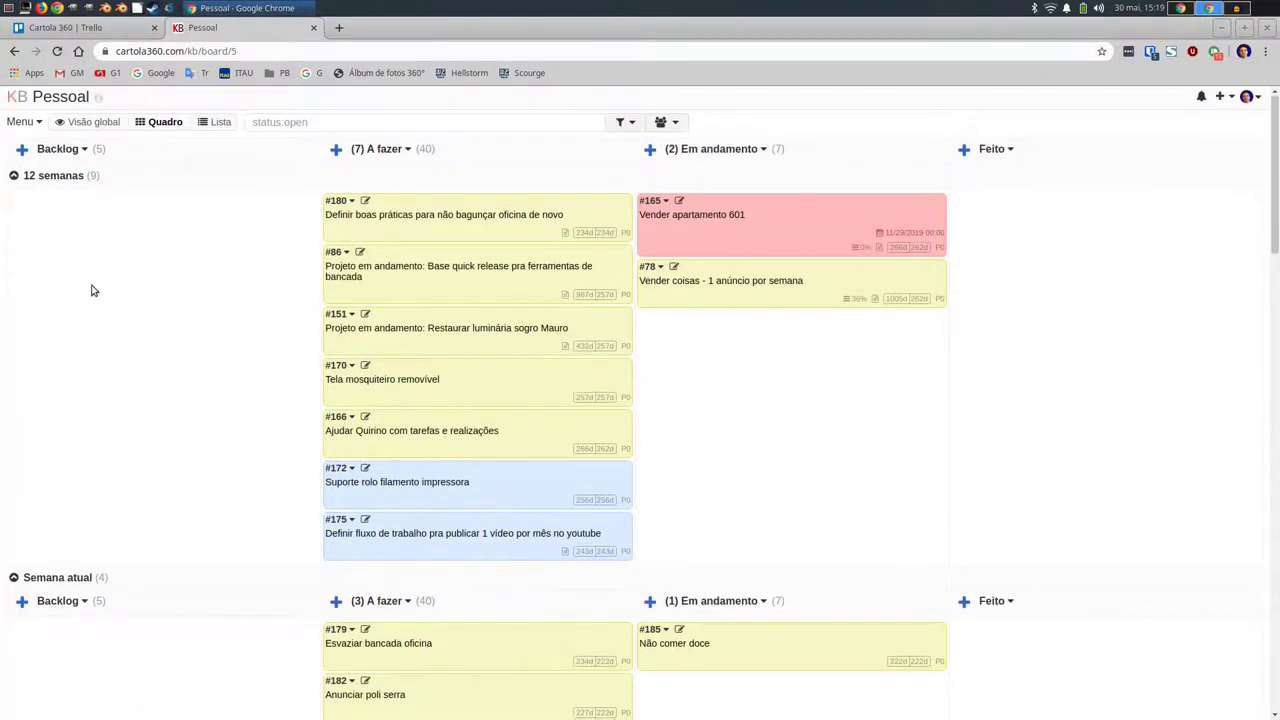
pyautogui.scroll(-6, 91, 289)
pyautogui.moveTo(27, 193); pyautogui.dragTo(88, 191)
pyautogui.scroll(-3, 126, 306)
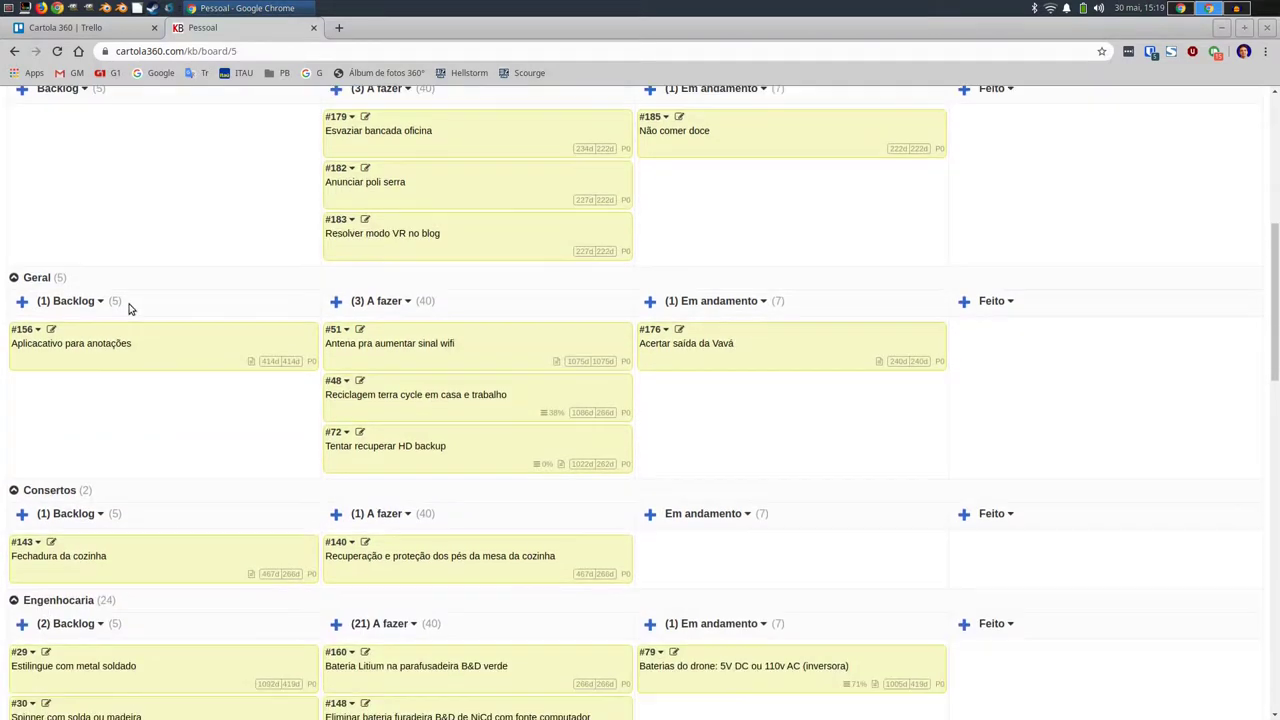
pyautogui.scroll(-6, 103, 400)
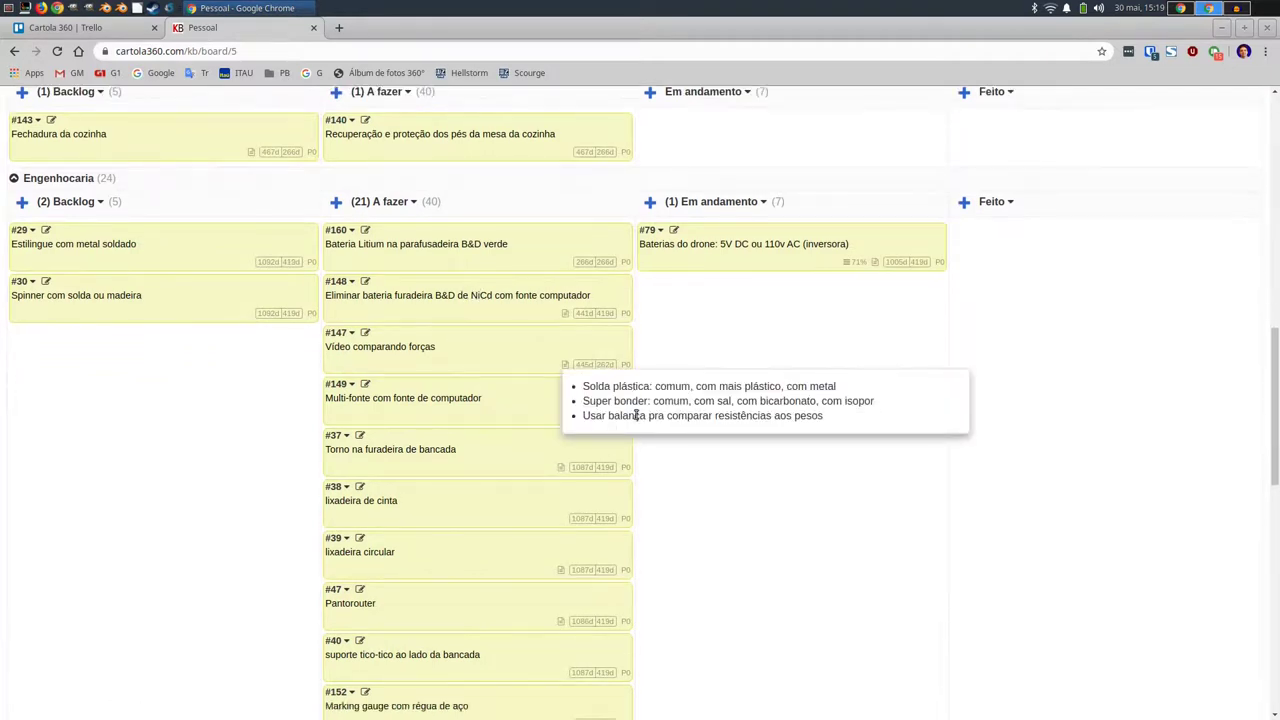
pyautogui.scroll(-9, 508, 426)
pyautogui.scroll(-6, 508, 426)
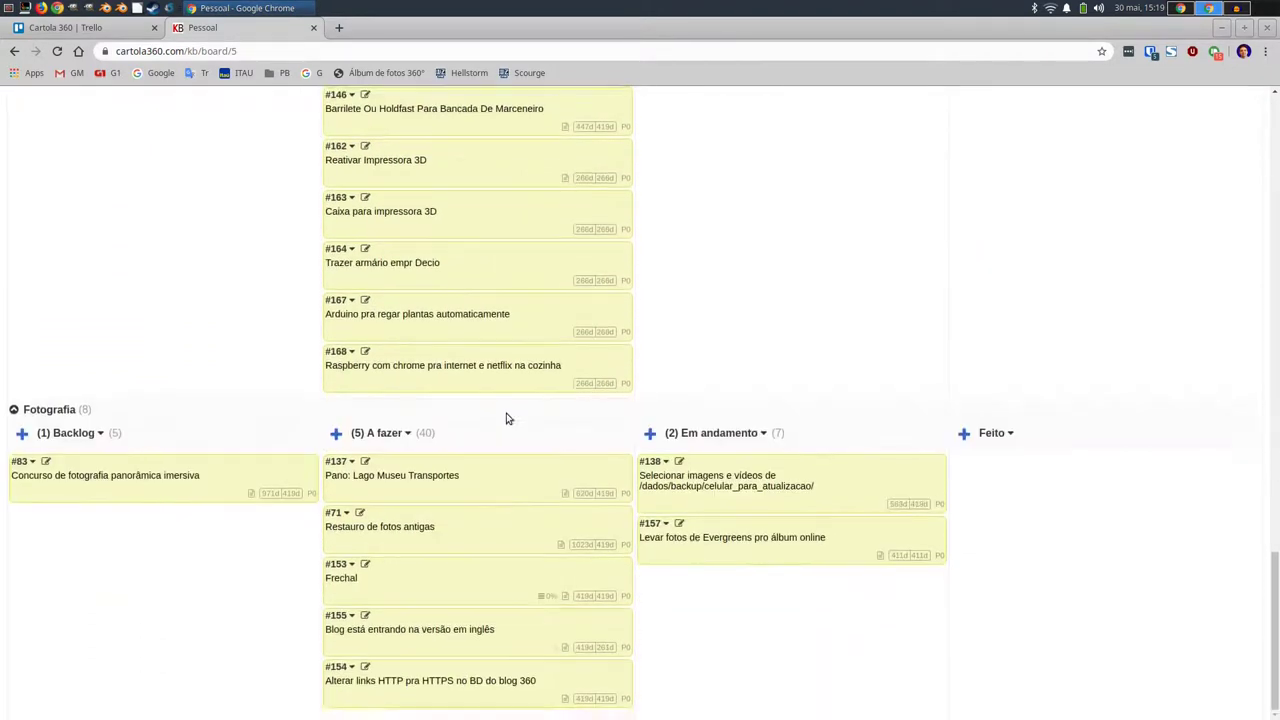
pyautogui.scroll(9, 506, 426)
pyautogui.scroll(5, 507, 417)
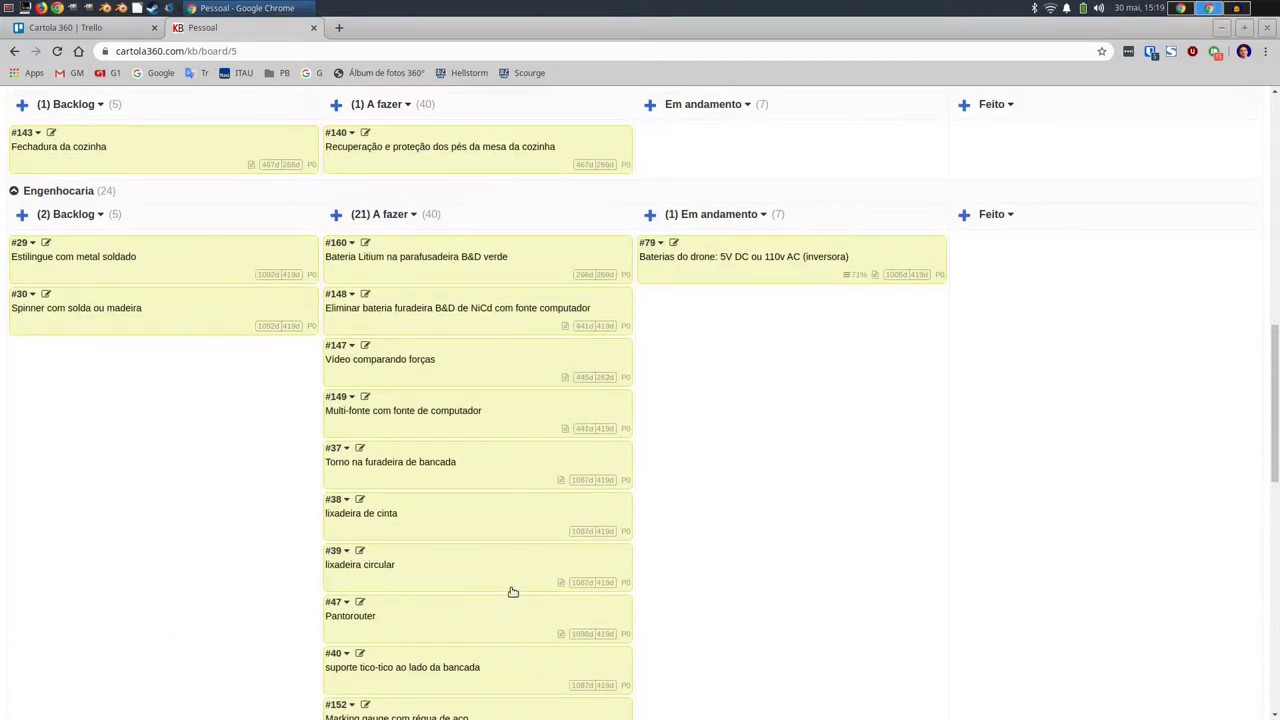
pyautogui.scroll(-11, 503, 562)
pyautogui.scroll(15, 503, 562)
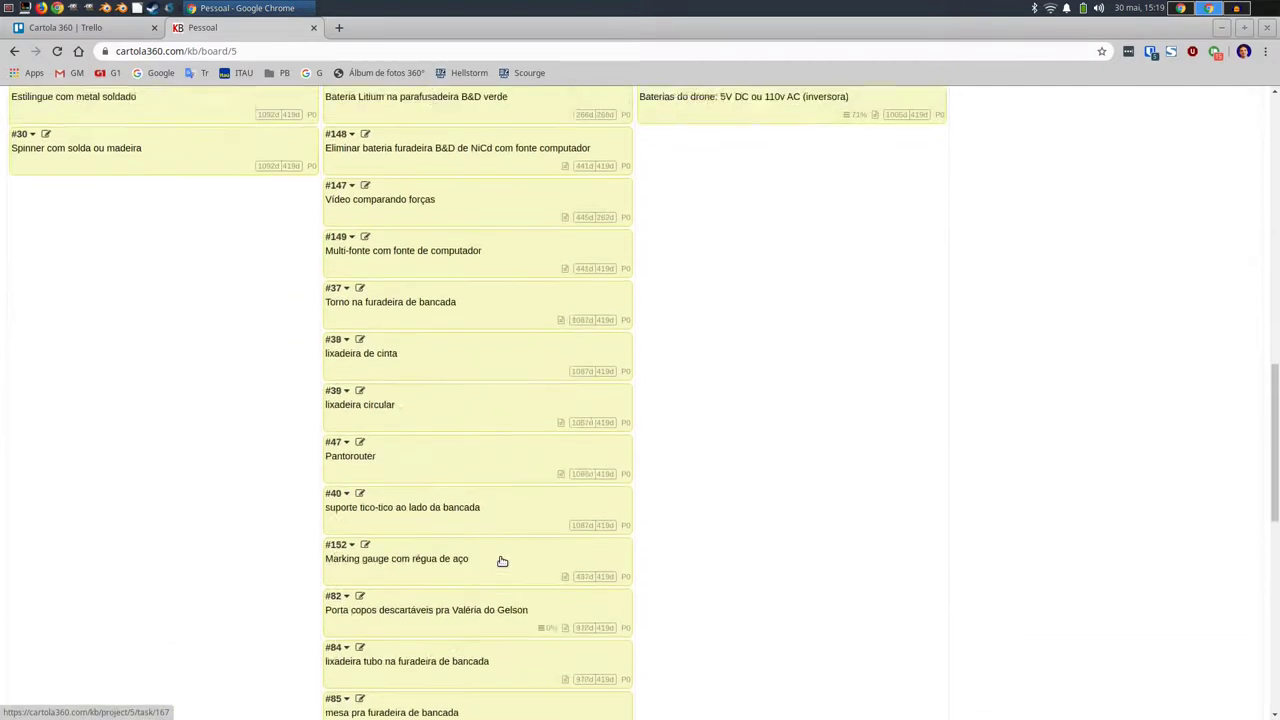
pyautogui.scroll(2, 502, 561)
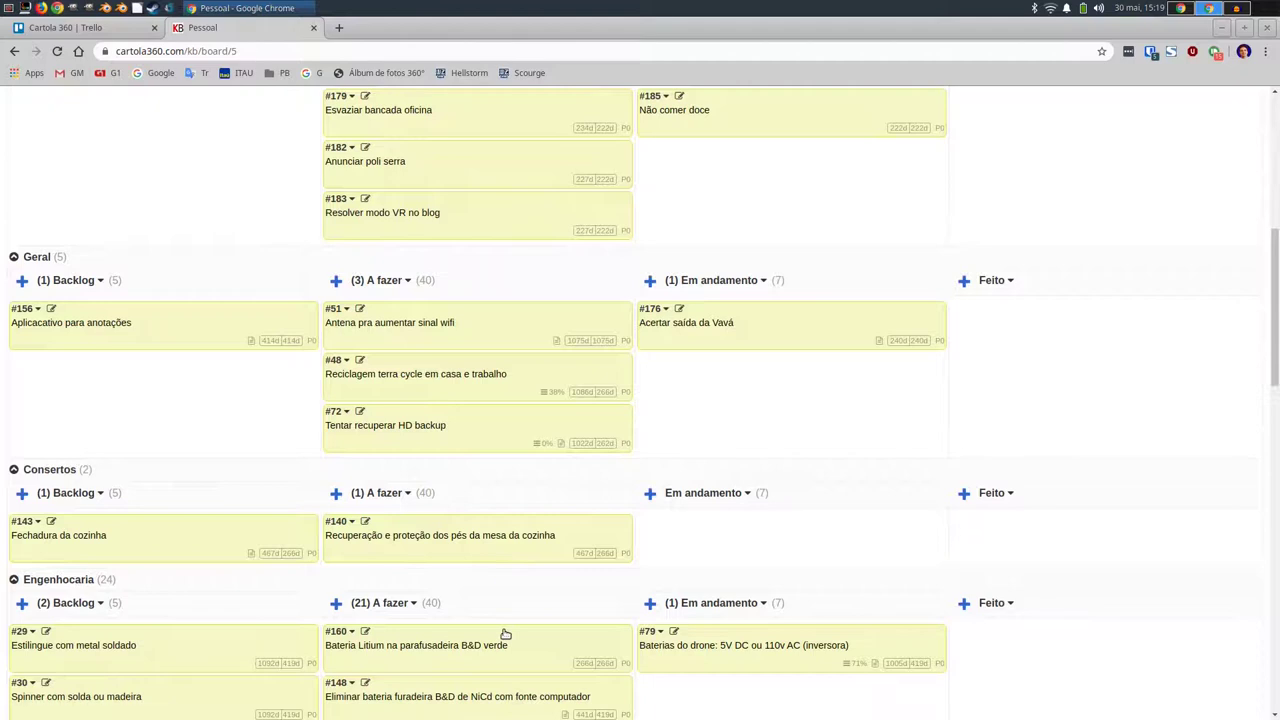
pyautogui.scroll(5, 505, 634)
pyautogui.scroll(4, 505, 634)
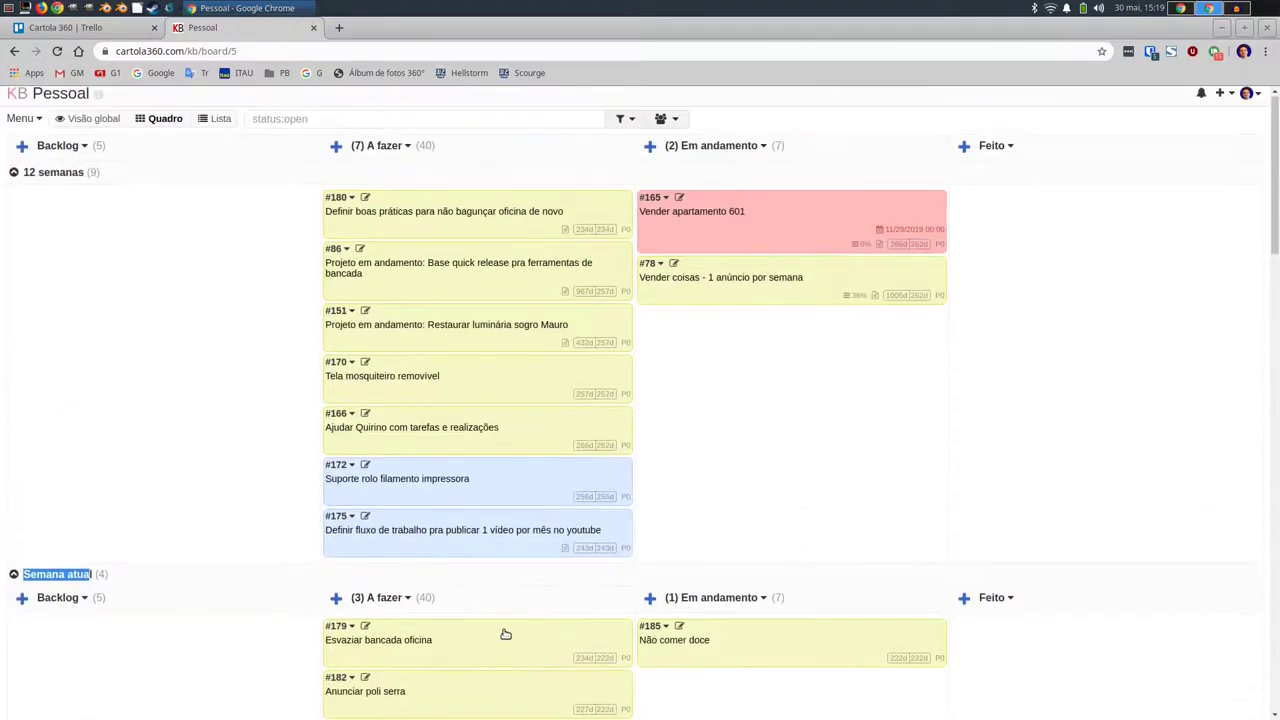
# Compare the tasks in the 12 semanas swimlane with those in the Semana atual swimlane.
pyautogui.scroll(-6, 186, 397)
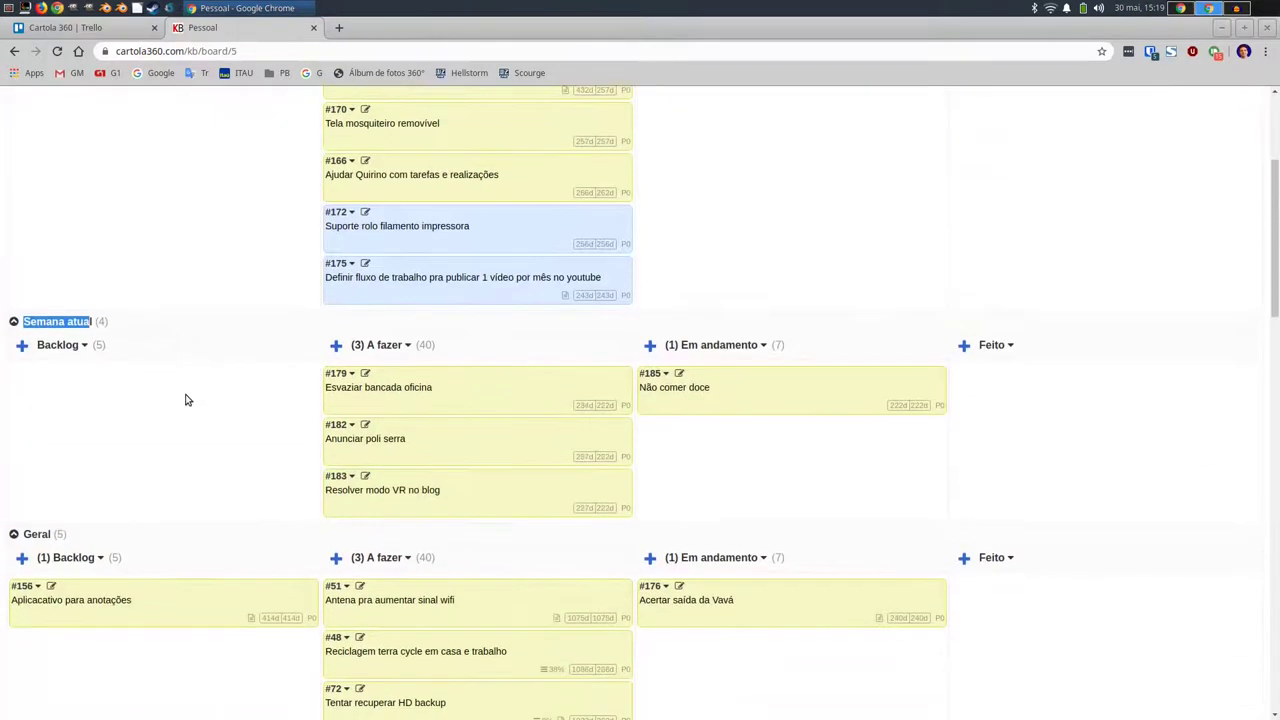
pyautogui.scroll(6, 186, 397)
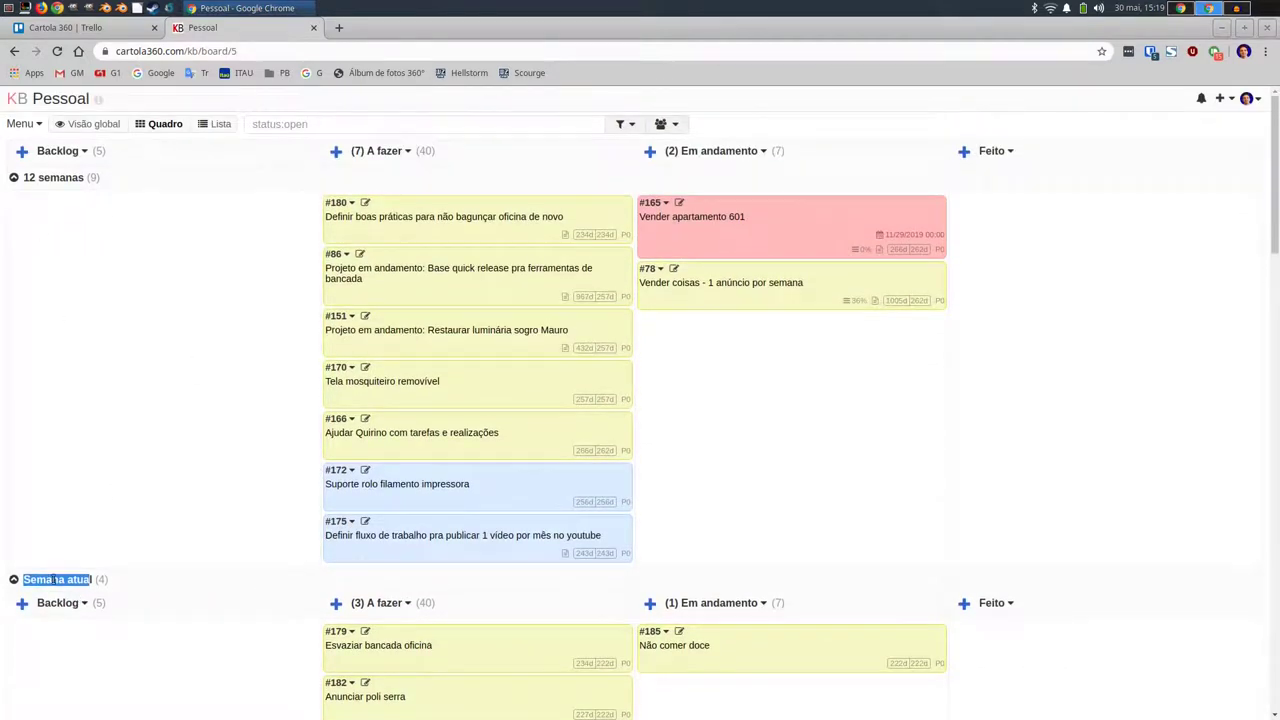
pyautogui.click(122, 552)
pyautogui.scroll(-1, 178, 529)
pyautogui.scroll(-3, 178, 529)
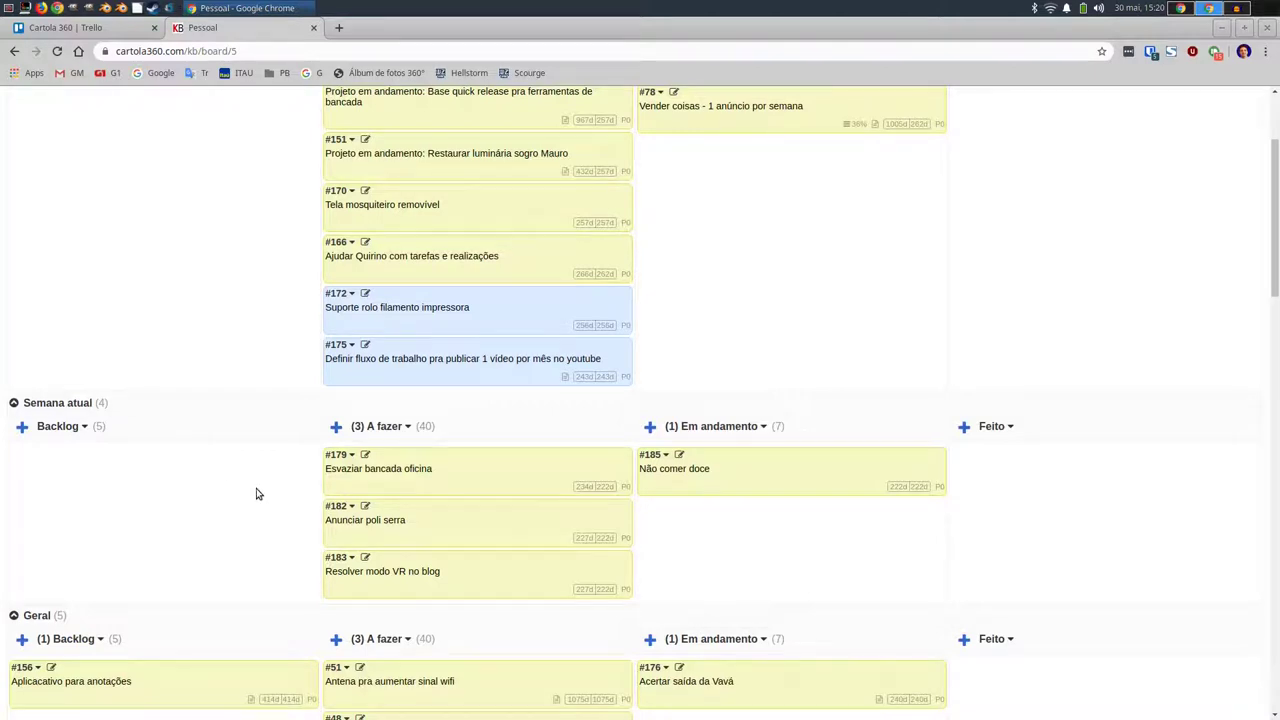
pyautogui.scroll(-2, 252, 488)
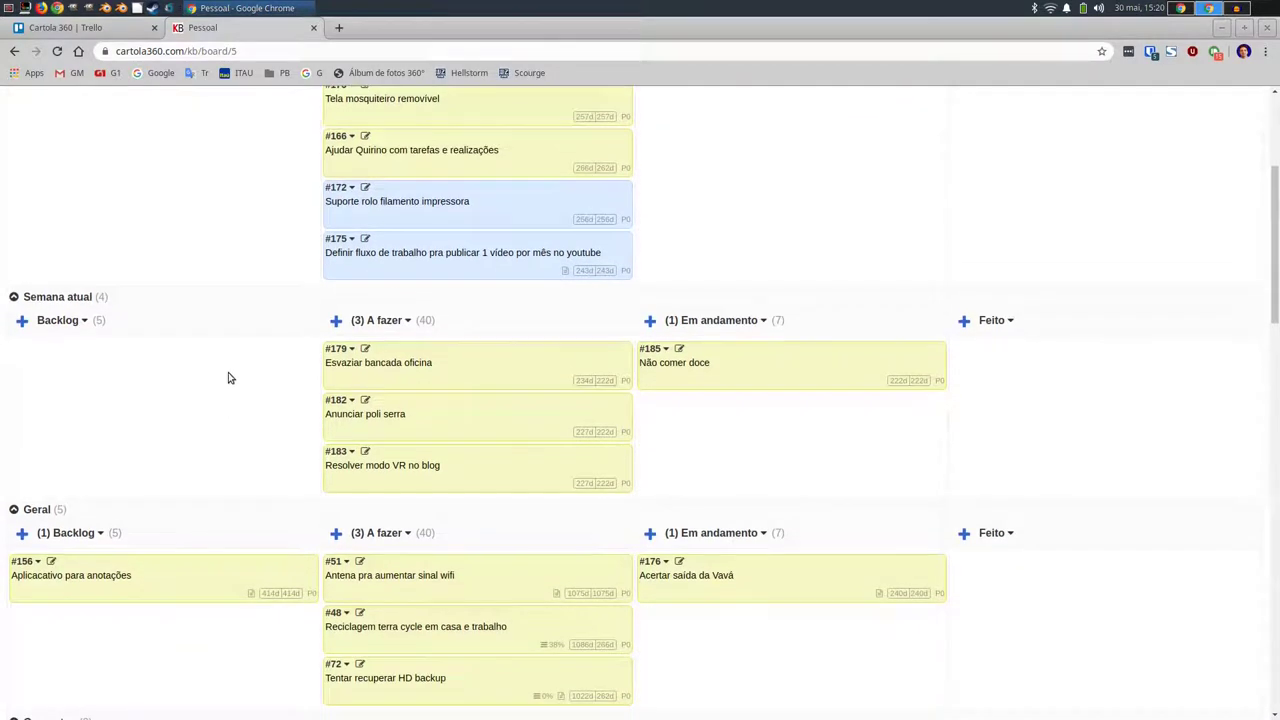
pyautogui.scroll(5, 220, 395)
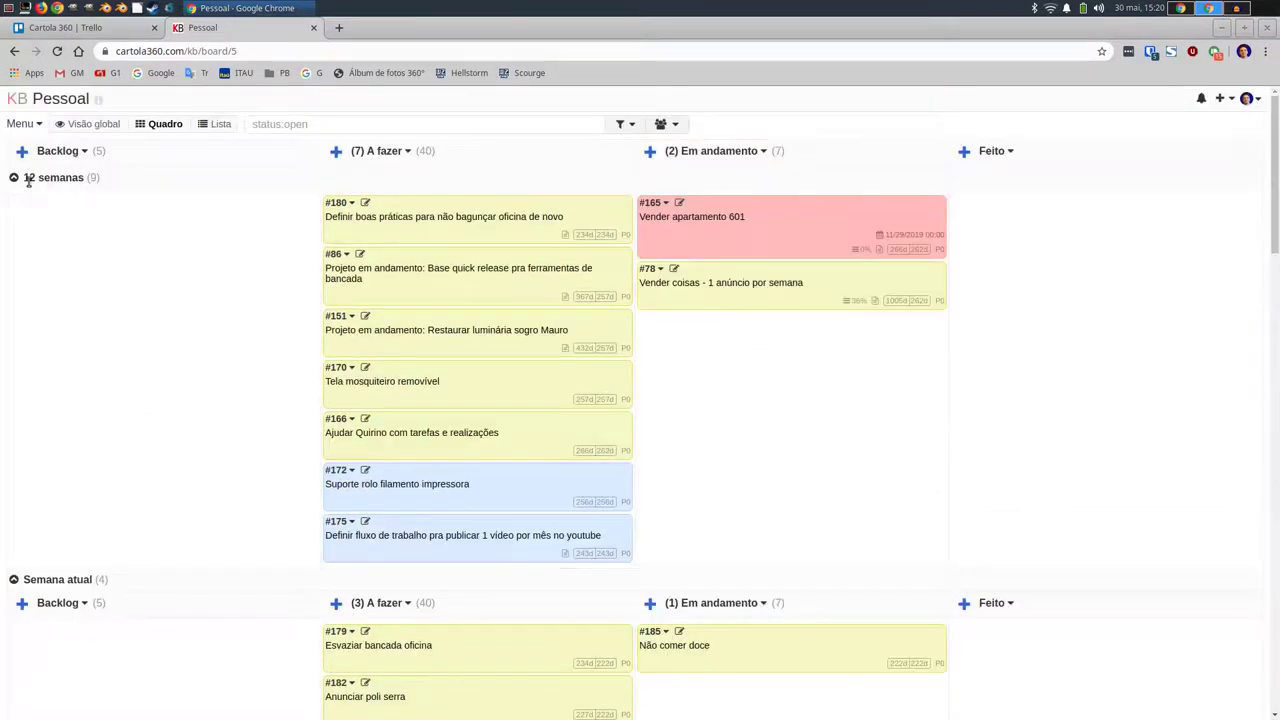
pyautogui.scroll(-5, 40, 334)
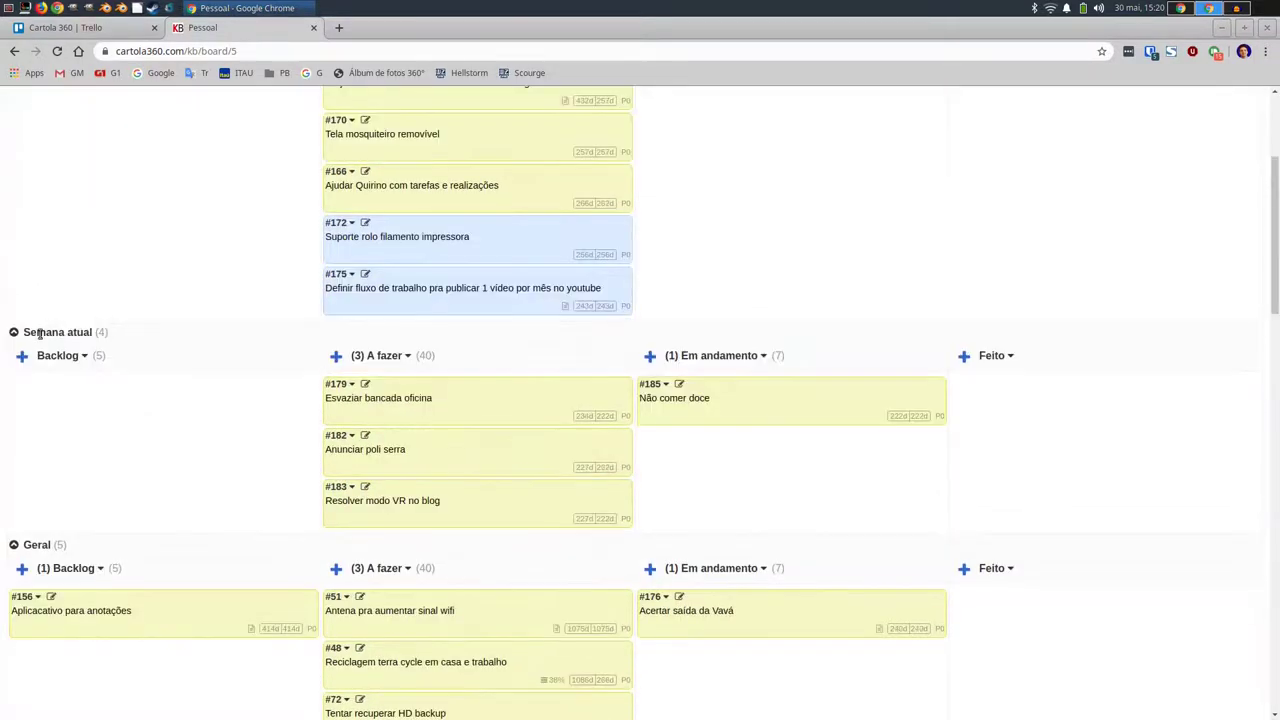
pyautogui.moveTo(31, 334); pyautogui.dragTo(85, 333)
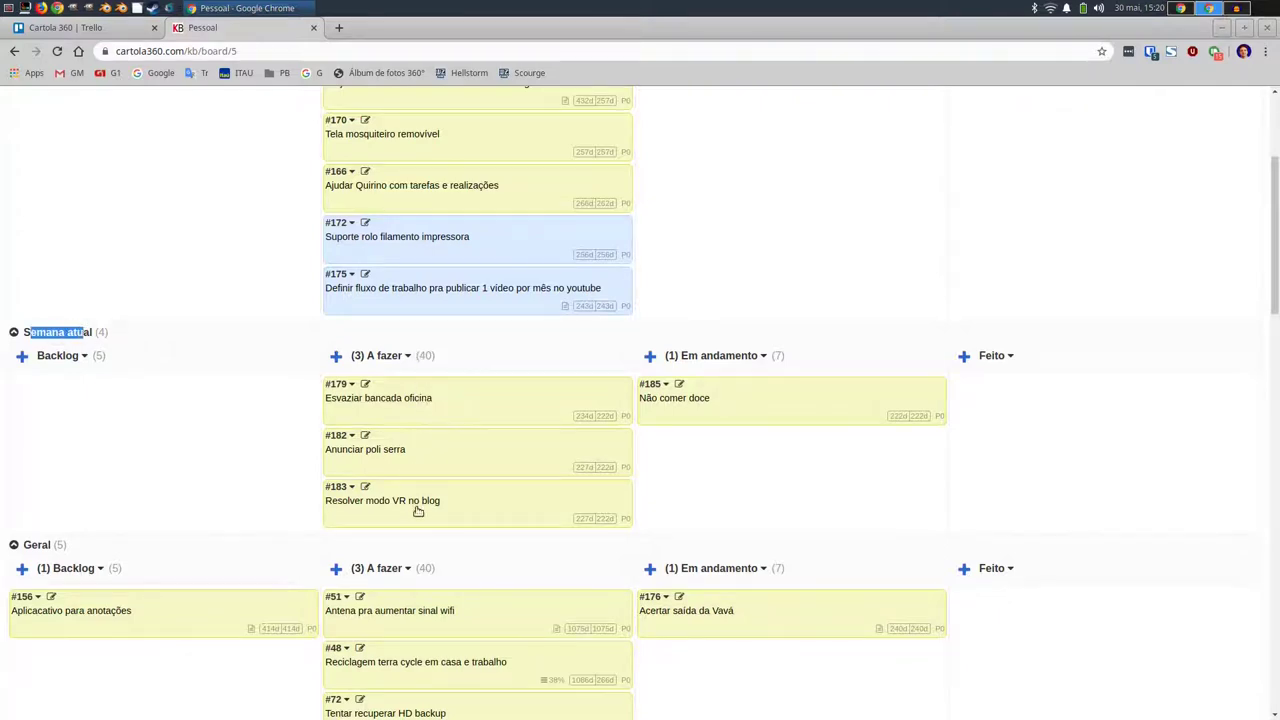
pyautogui.scroll(1, 462, 482)
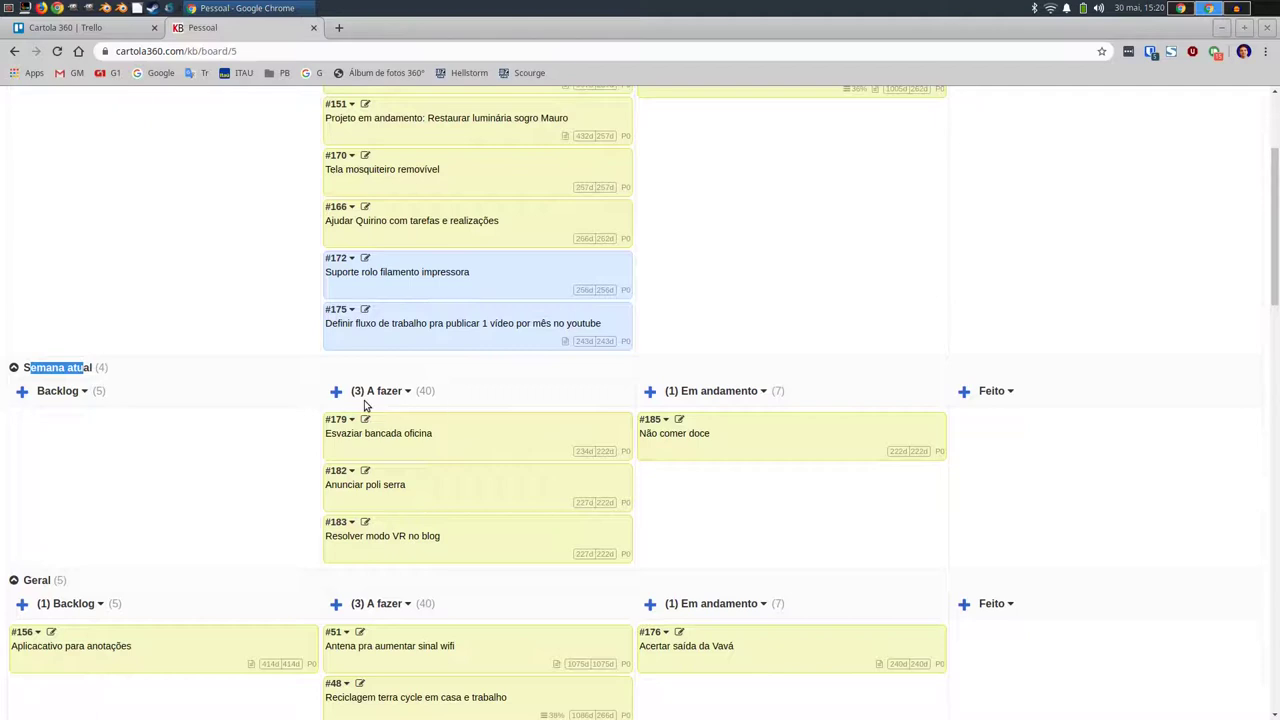
pyautogui.scroll(4, 364, 400)
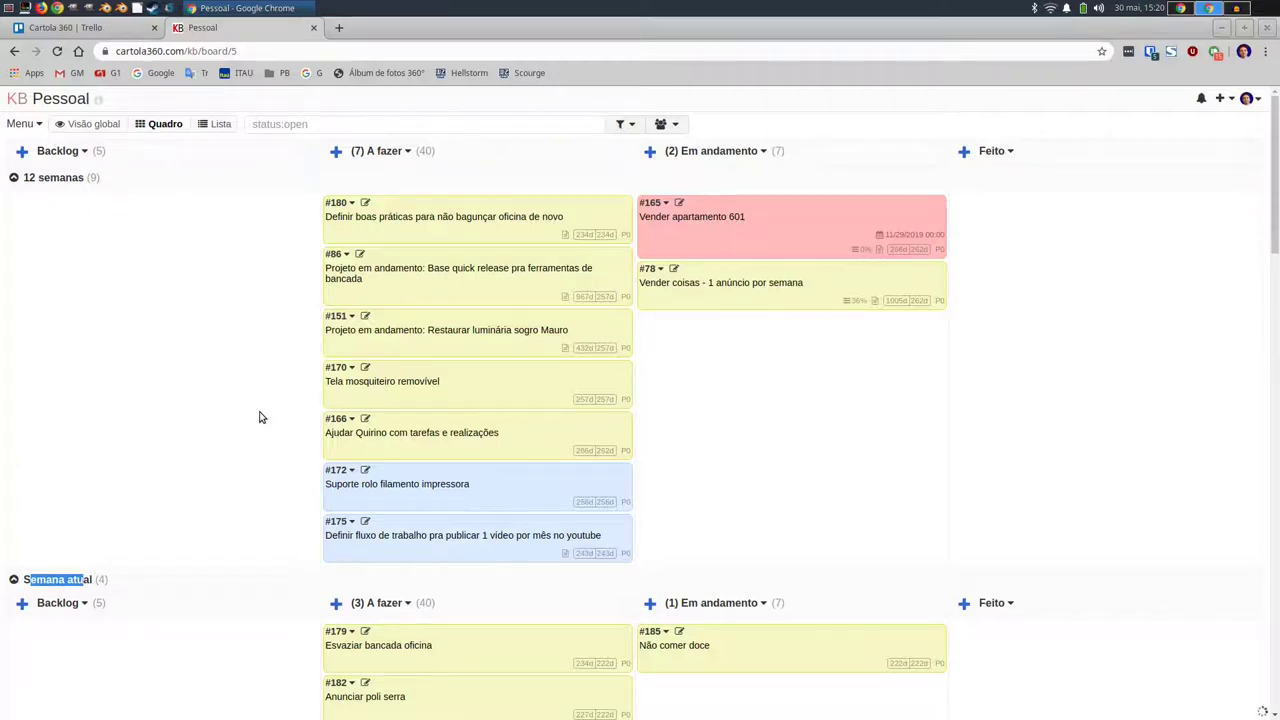
pyautogui.scroll(-3, 259, 417)
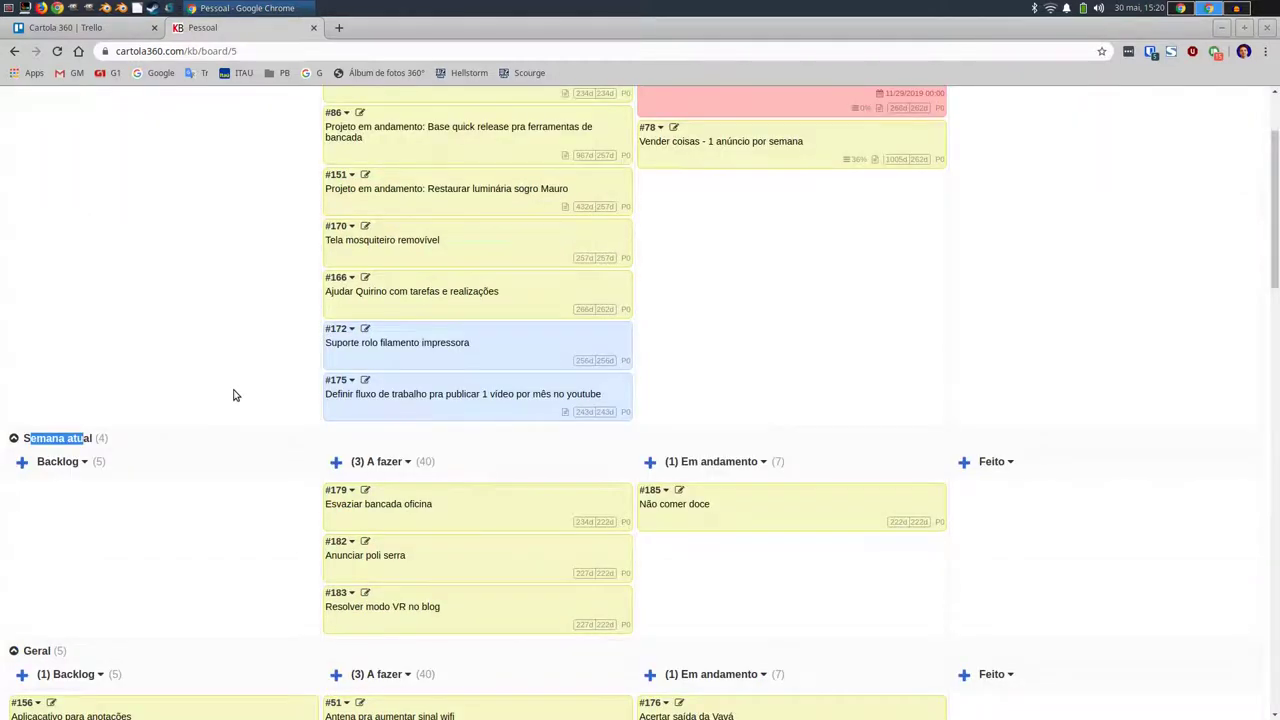
pyautogui.scroll(3, 233, 395)
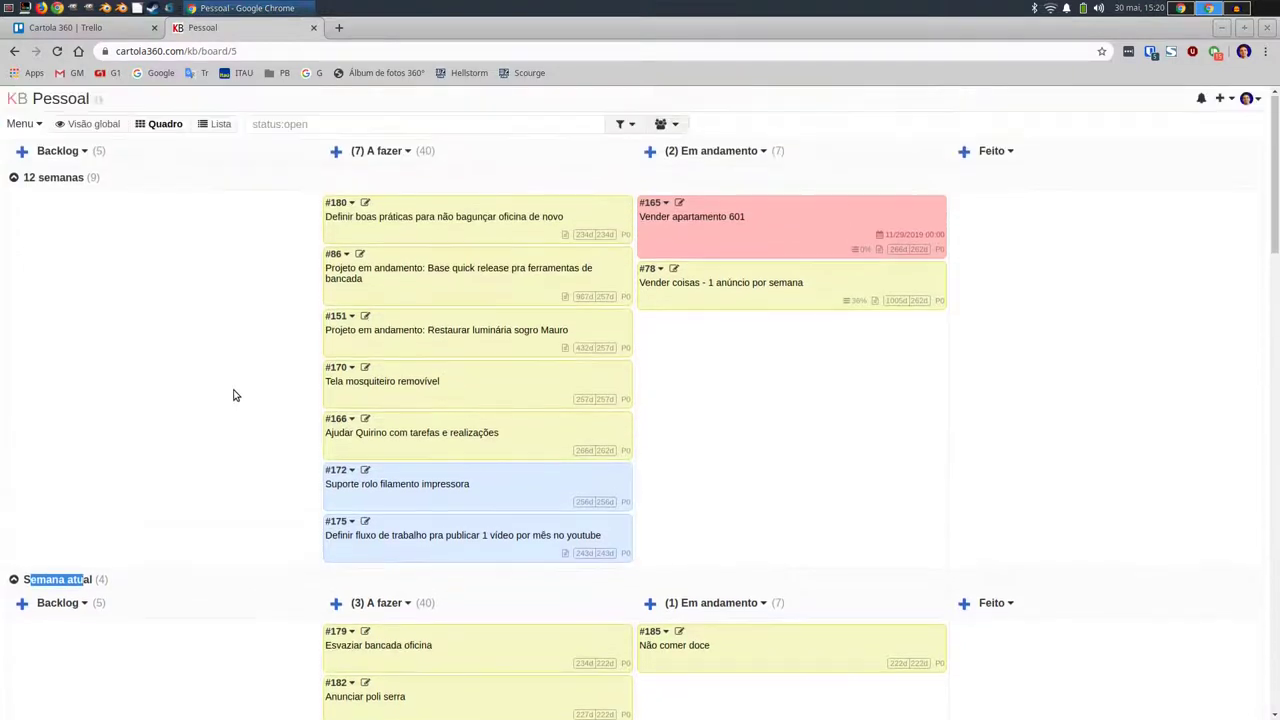
pyautogui.scroll(-3, 233, 395)
pyautogui.scroll(-3, 233, 395)
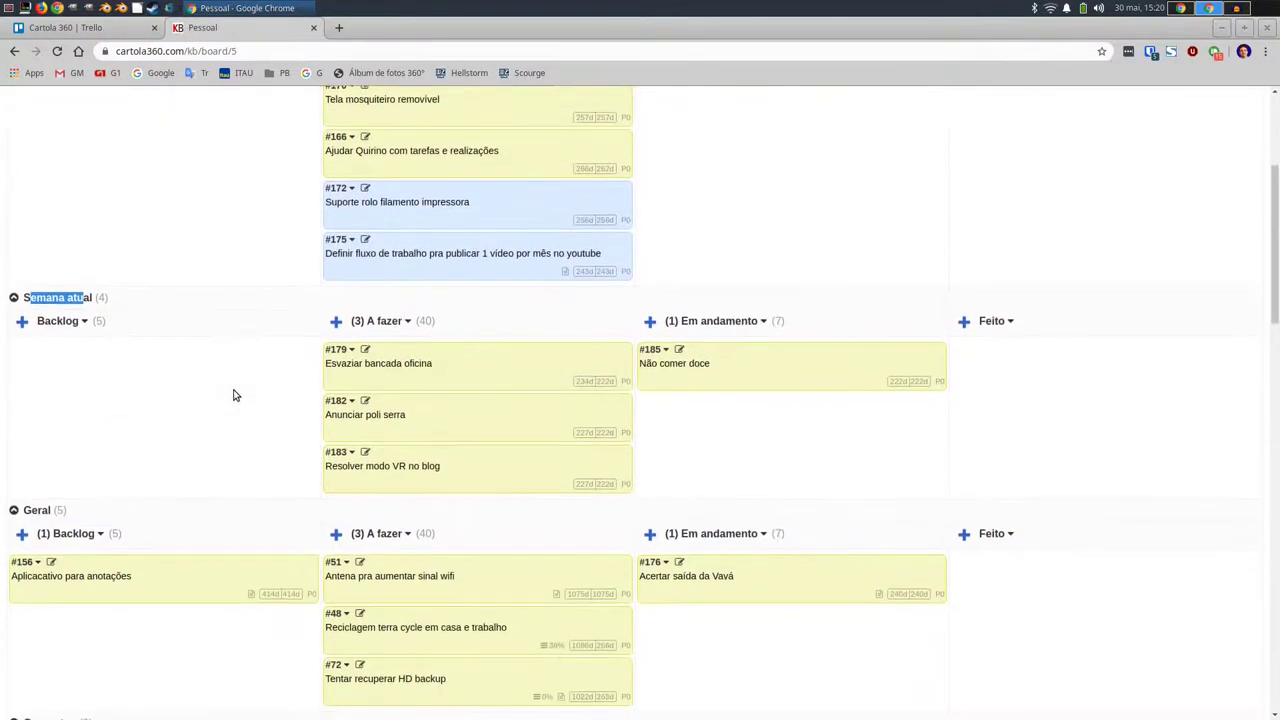
pyautogui.scroll(6, 233, 395)
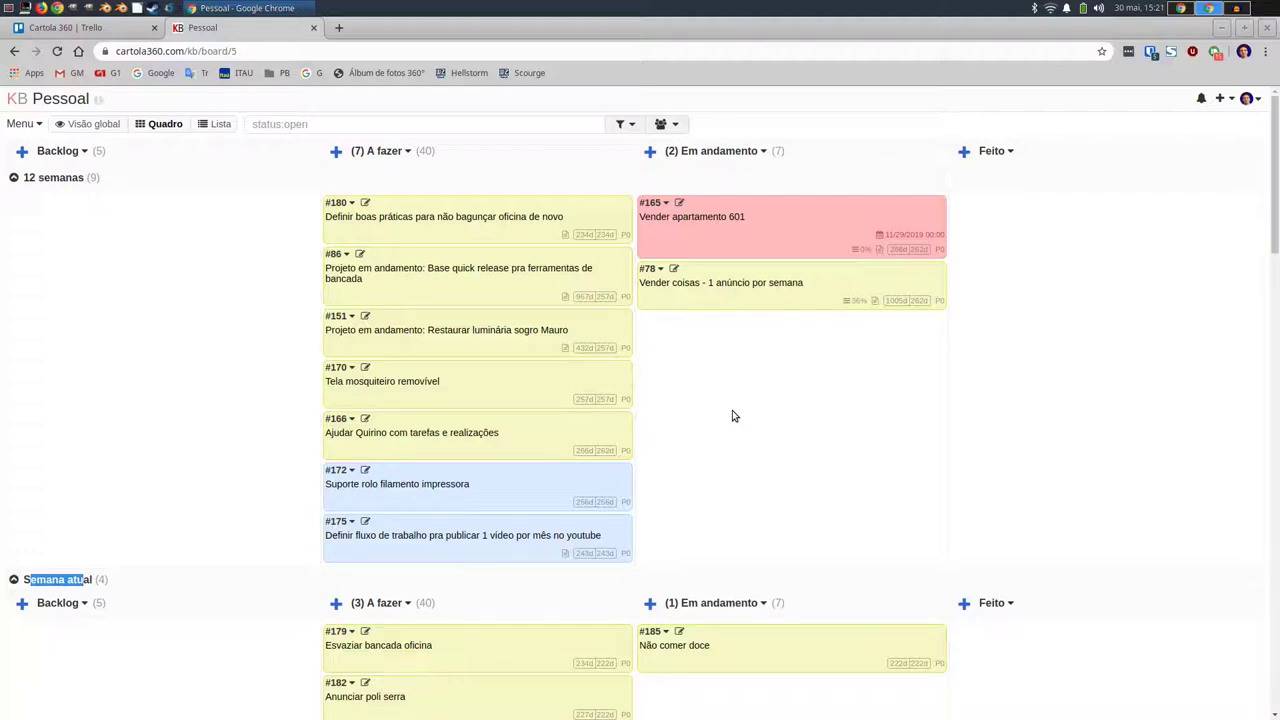
pyautogui.moveTo(68, 177); pyautogui.dragTo(44, 178)
pyautogui.click(98, 208)
# Switch to the Cartola 360 board in Trello and check the list of available boards.
pyautogui.hotkey('ctrl', 'Tab')
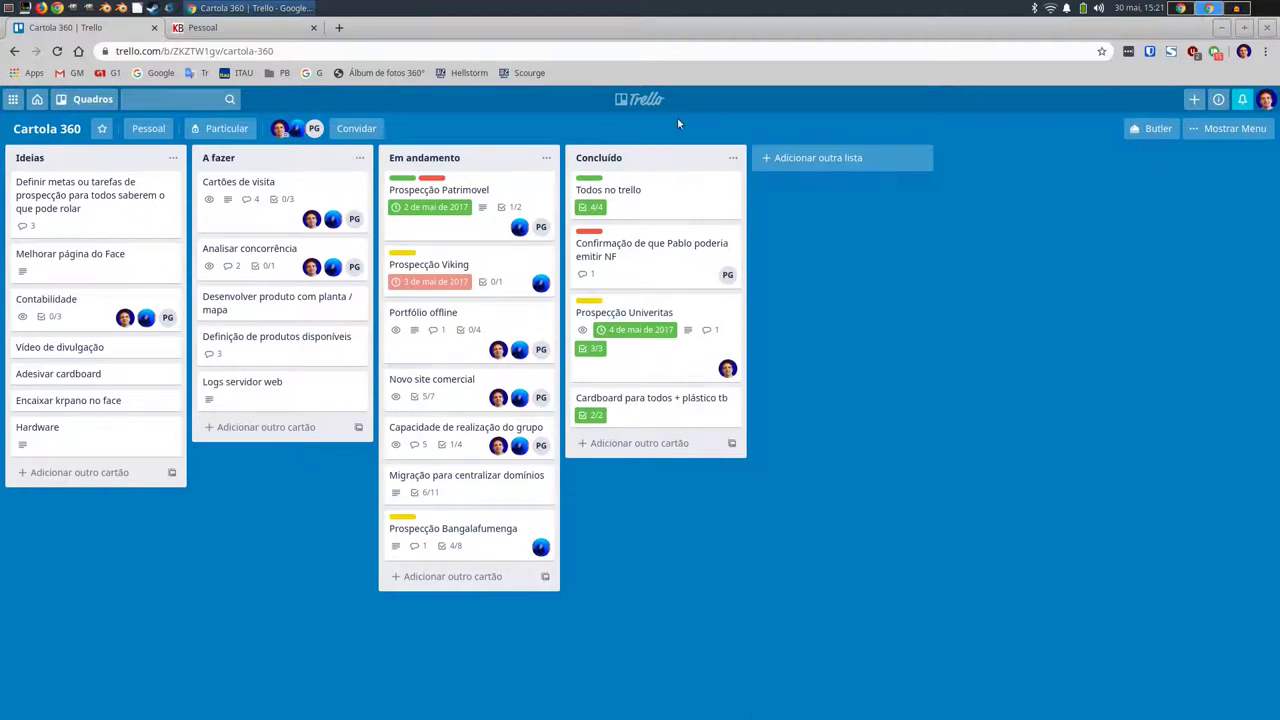
pyautogui.click(92, 100)
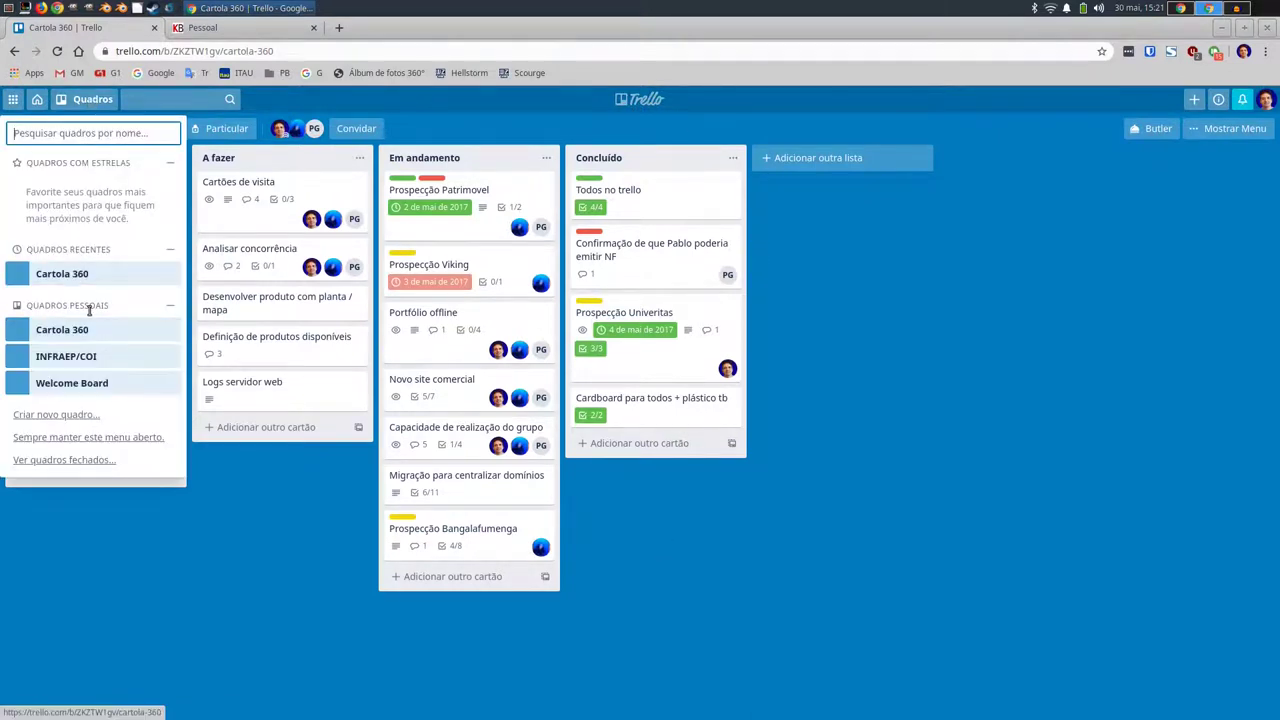
pyautogui.click(246, 465)
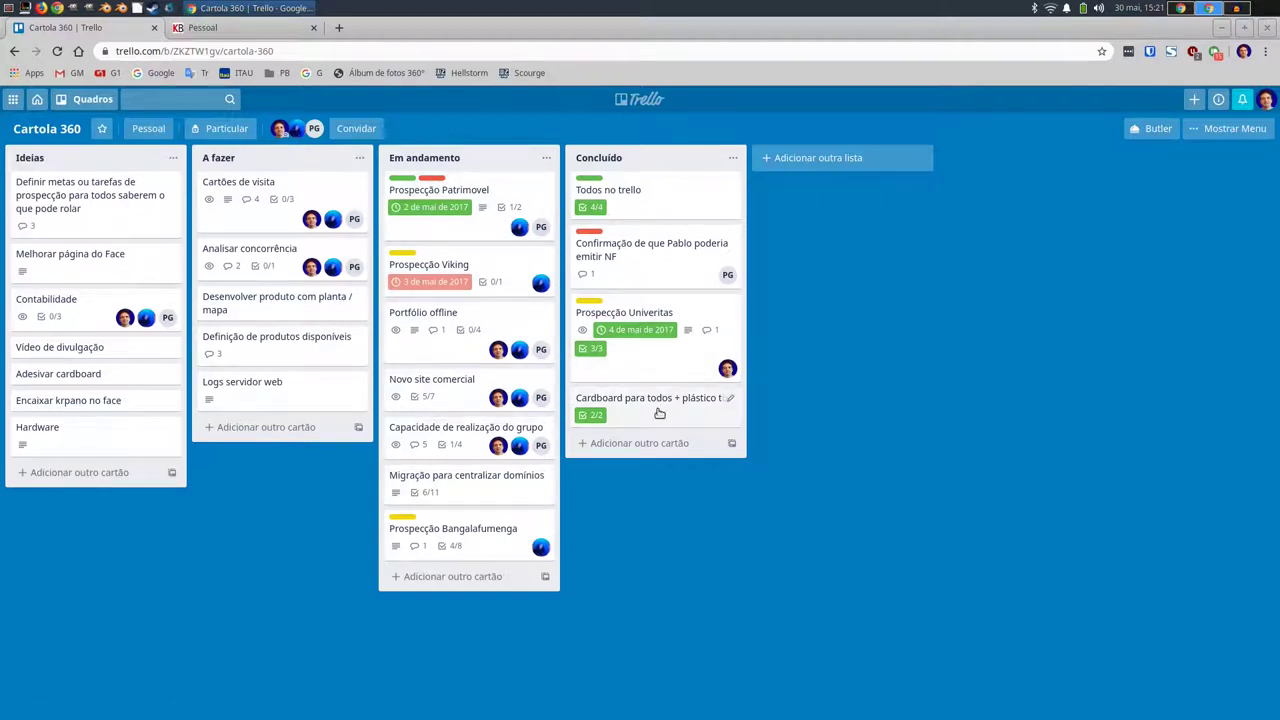
# Log out of Trello from the boards overview and log back in with the Google account.
pyautogui.click(37, 99)
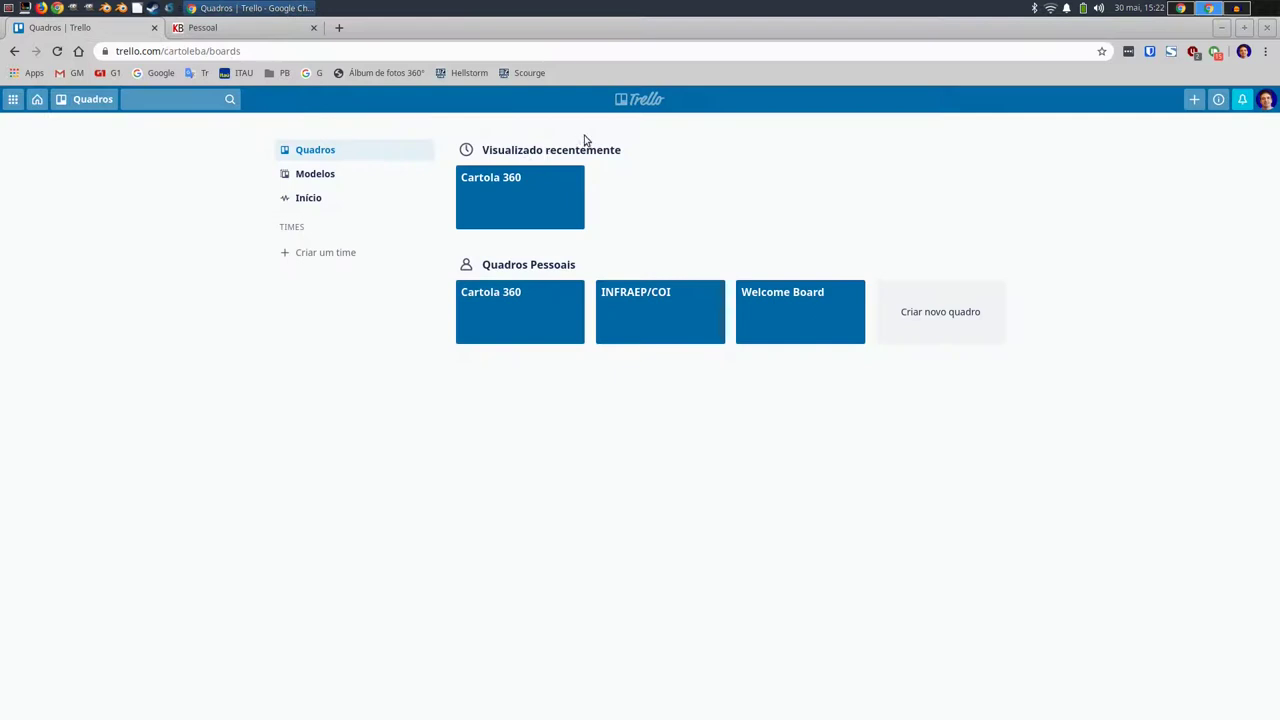
pyautogui.click(1265, 100)
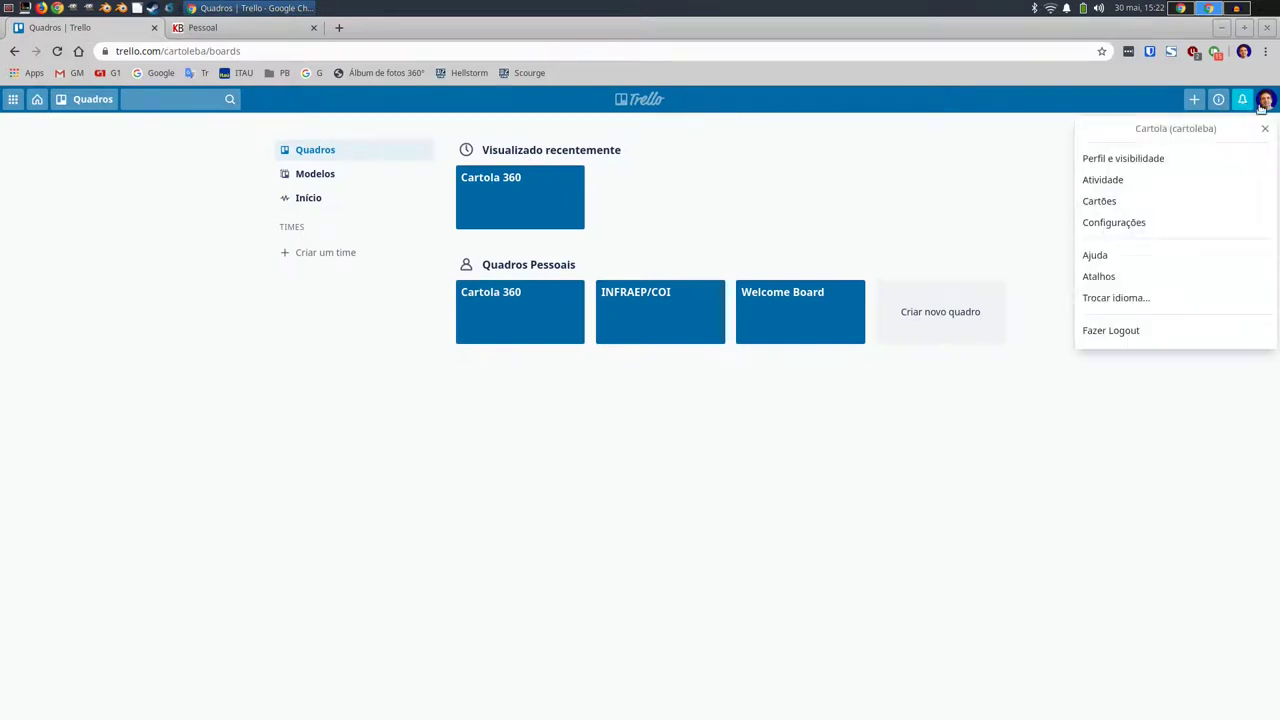
pyautogui.click(1125, 331)
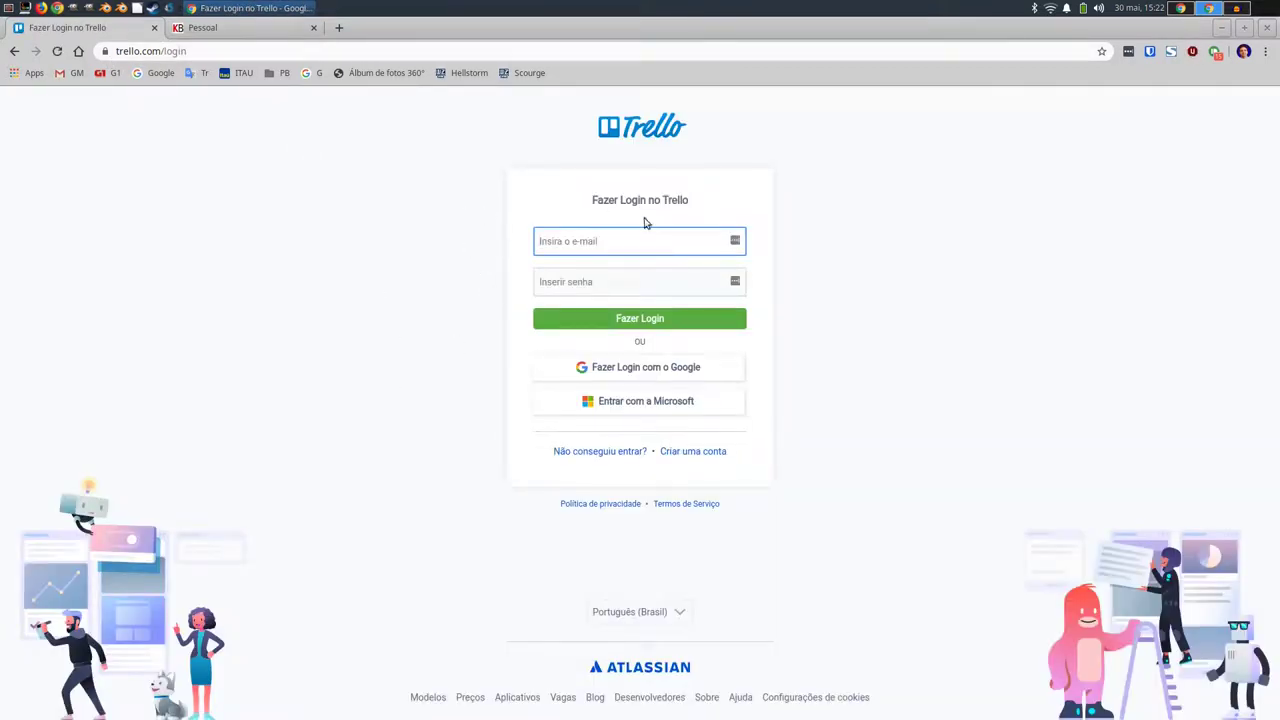
pyautogui.click(655, 369)
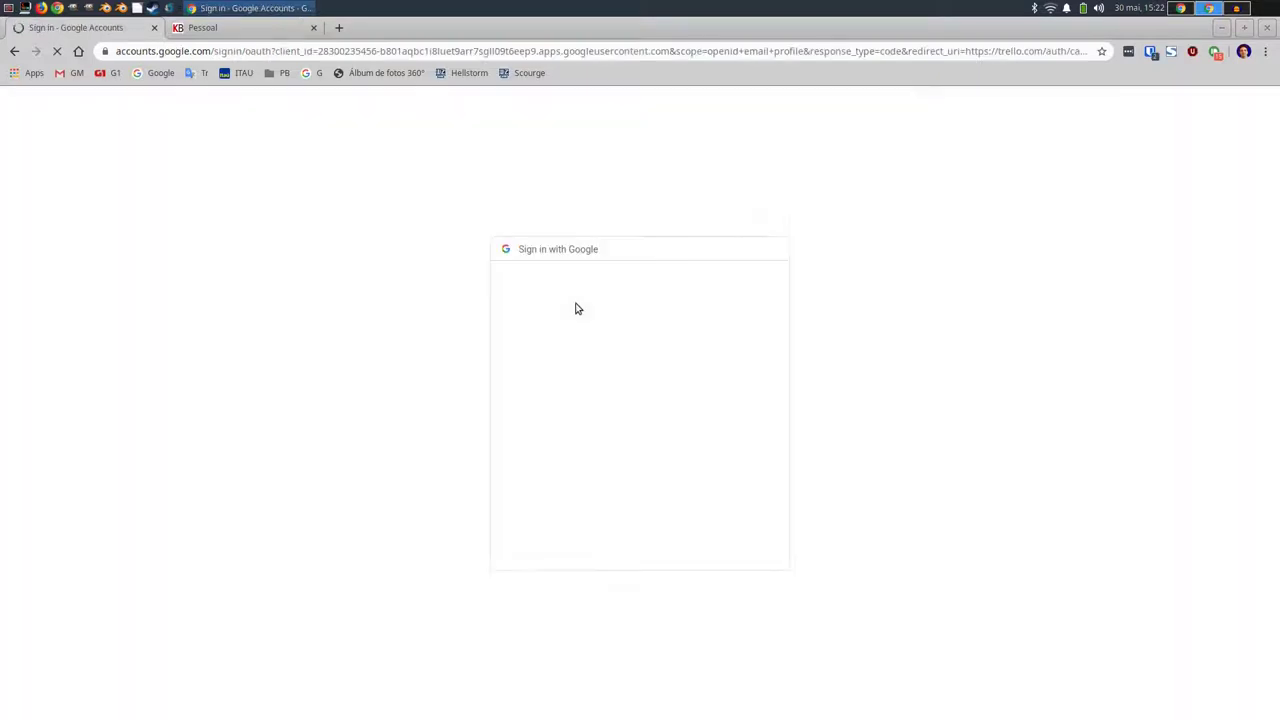
pyautogui.click(560, 350)
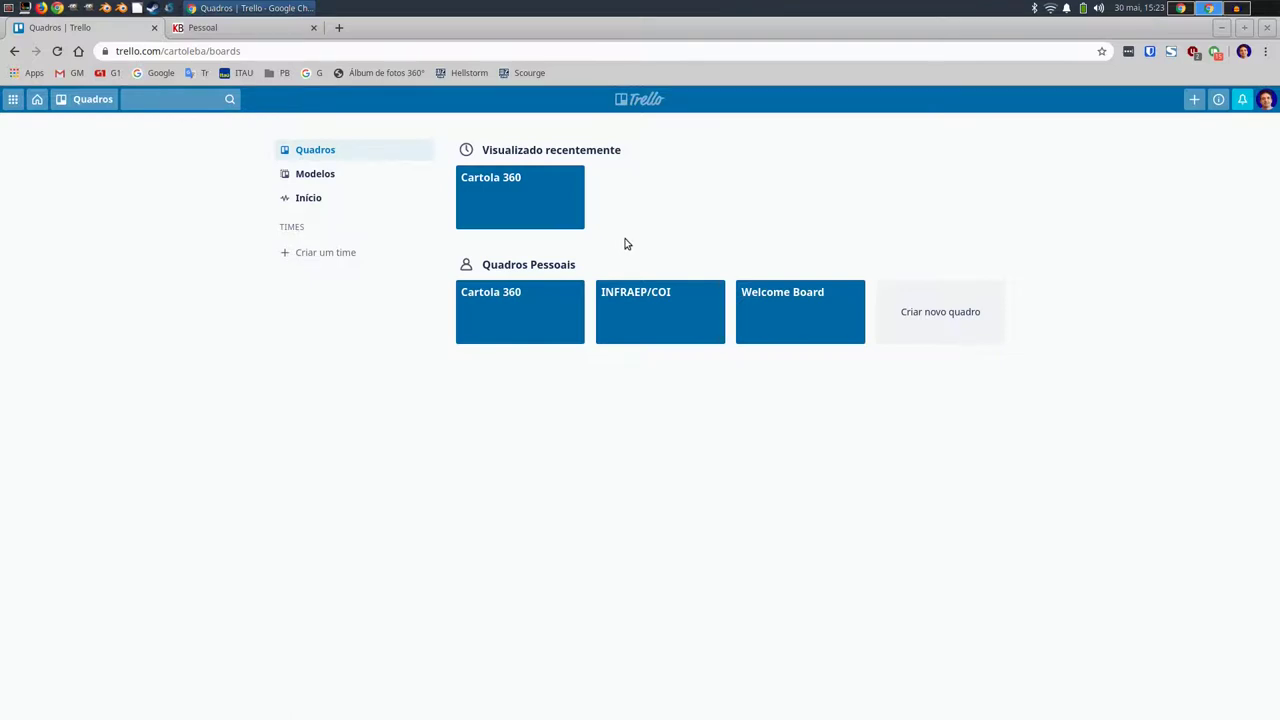
# Switch to the Pessoal board in Kanboard and collapse the 12 semanas swimlane.
pyautogui.hotkey('ctrl', 'Tab')
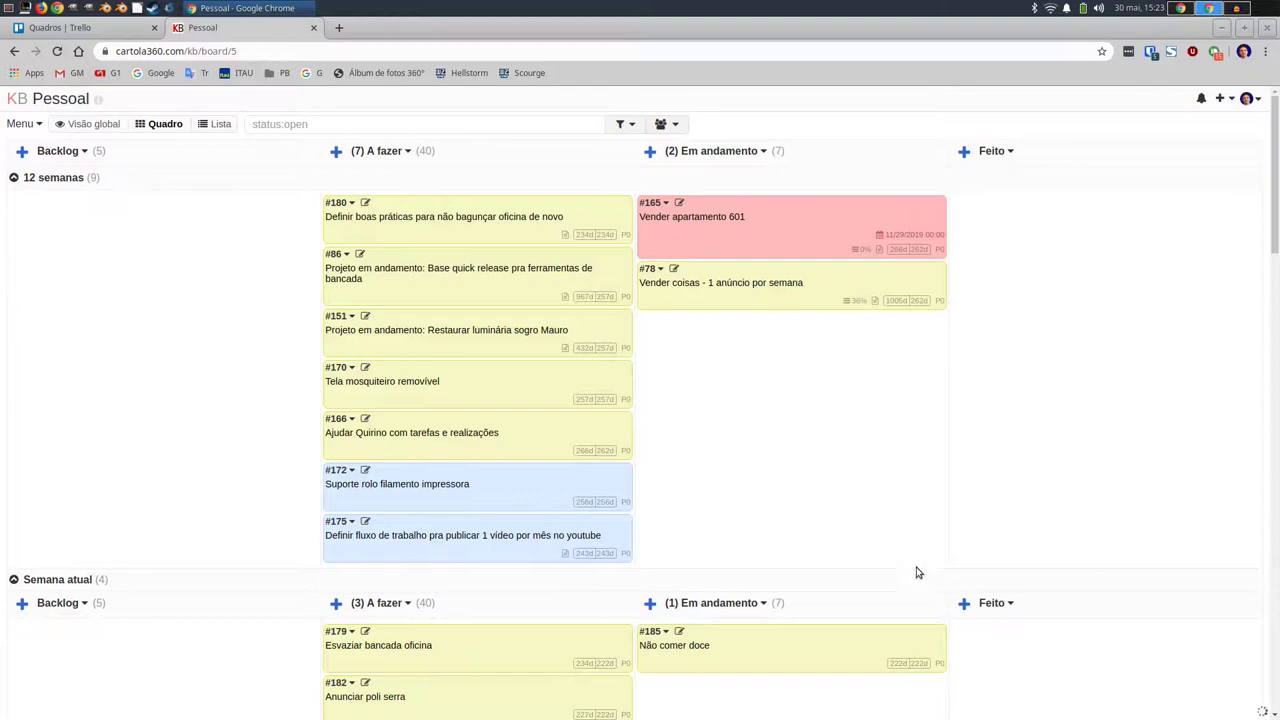
pyautogui.click(30, 179)
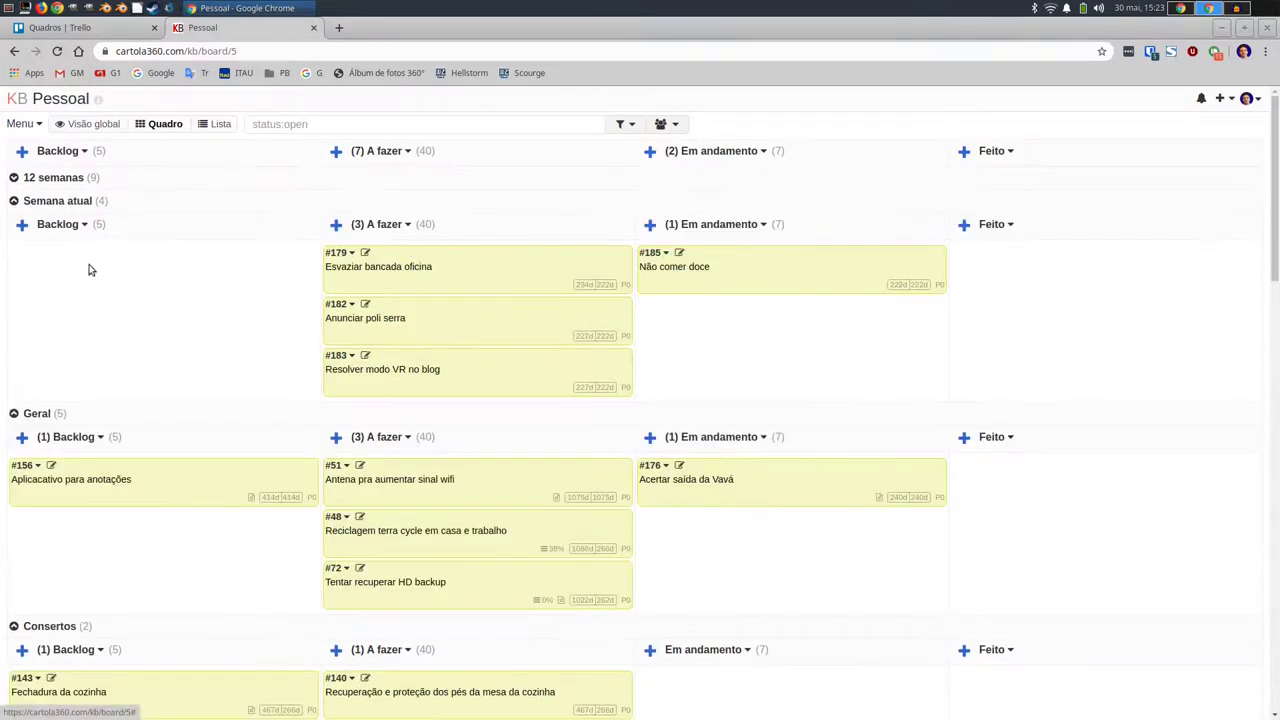
# Open the INFRAEP/COI board in Trello and move the card Movimentação Terabyte 1 e 2 para TIVIT from Fazendo to Feito.
pyautogui.hotkey('ctrl', 'Tab')
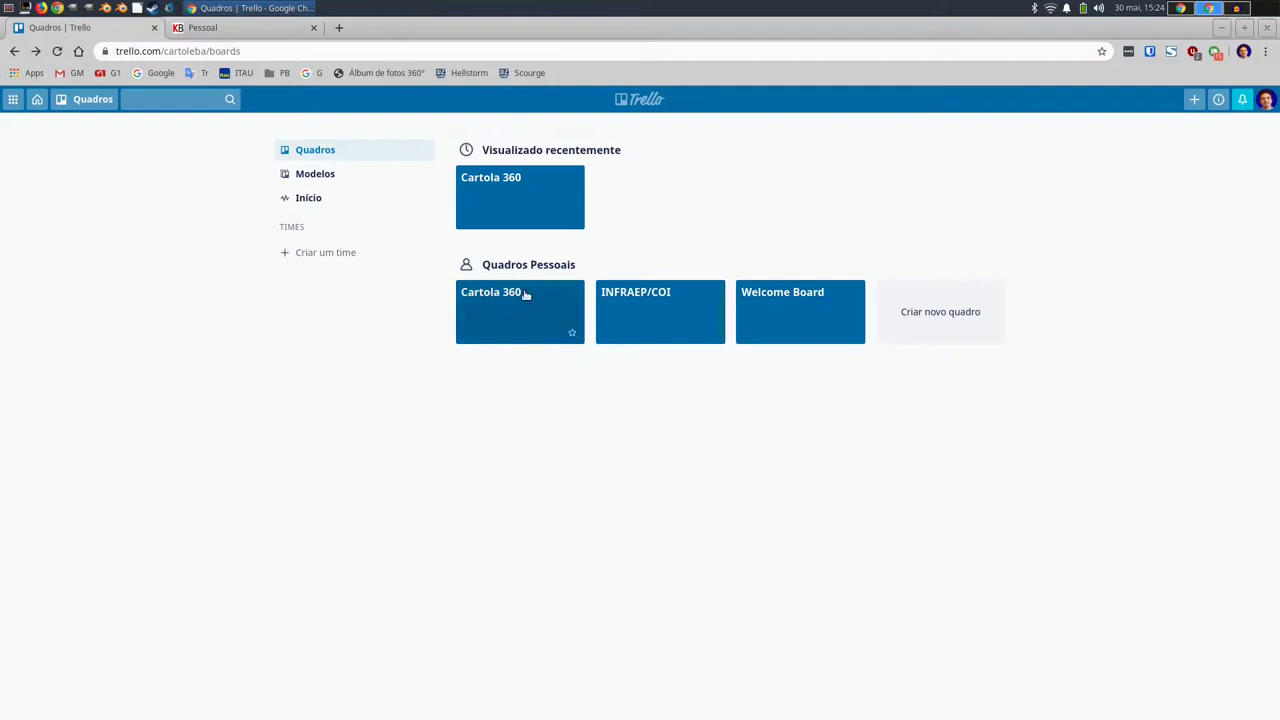
pyautogui.click(640, 310)
pyautogui.moveTo(258, 190); pyautogui.dragTo(452, 198)
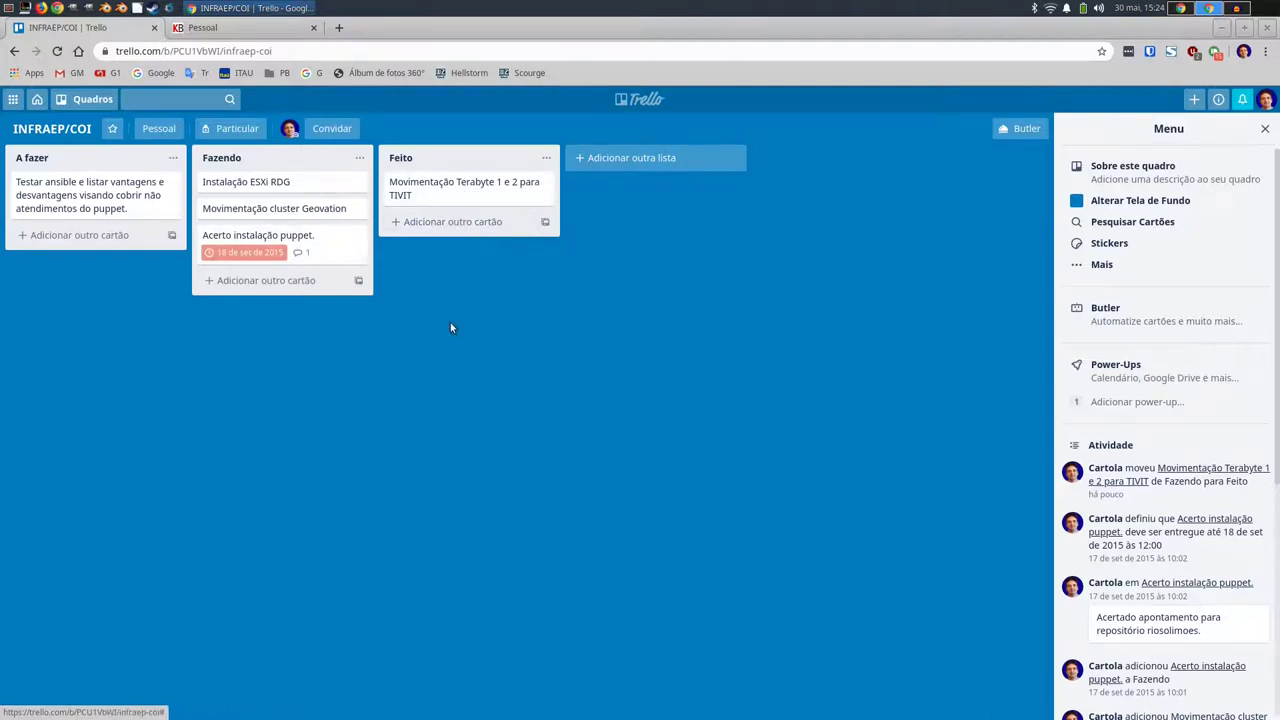
# Check the options available inside the Testar ansible card in the A fazer list, and close the card.
pyautogui.click(115, 193)
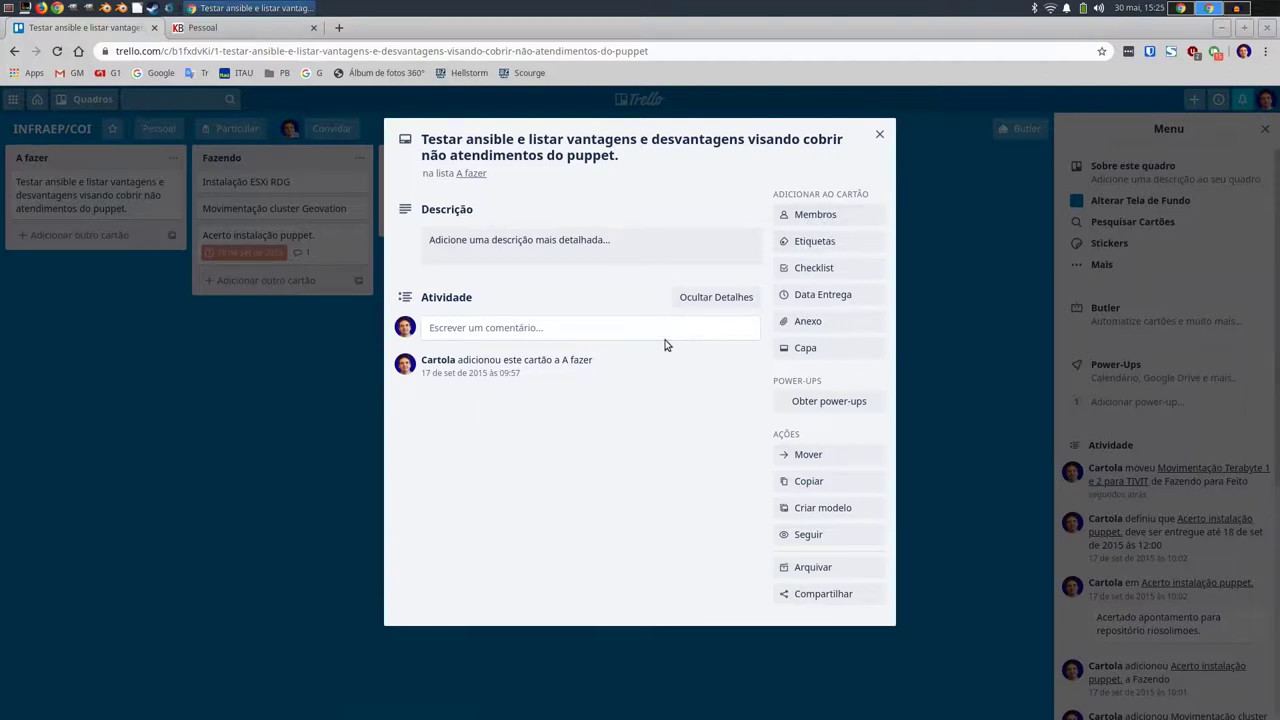
pyautogui.click(879, 137)
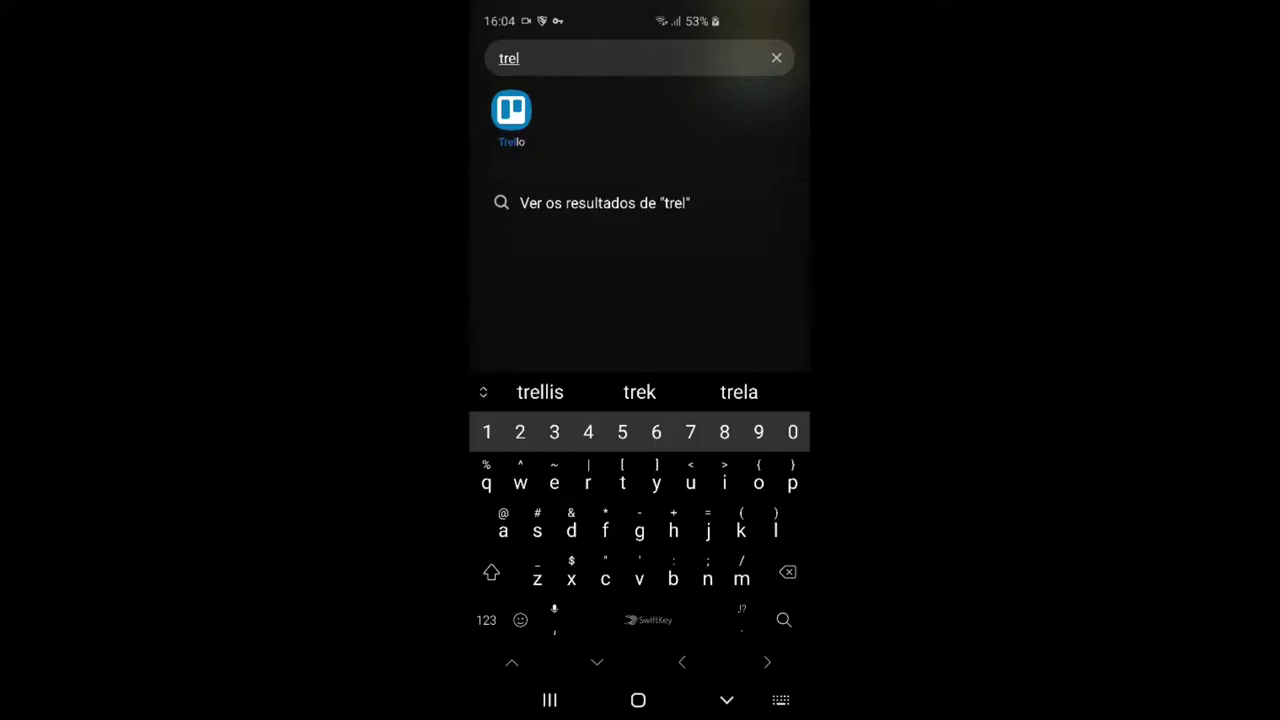
# Switch to the Trello app on the phone and create a new board named Teste.
pyautogui.click(556, 125)
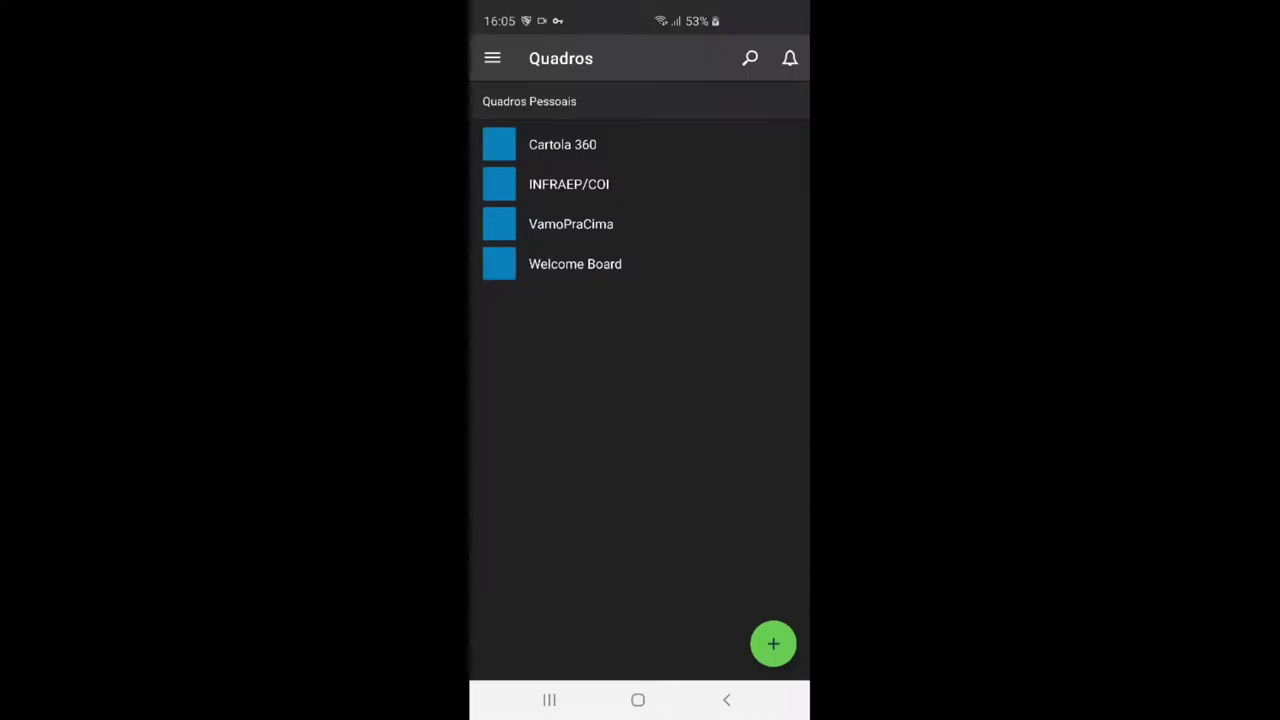
pyautogui.click(773, 643)
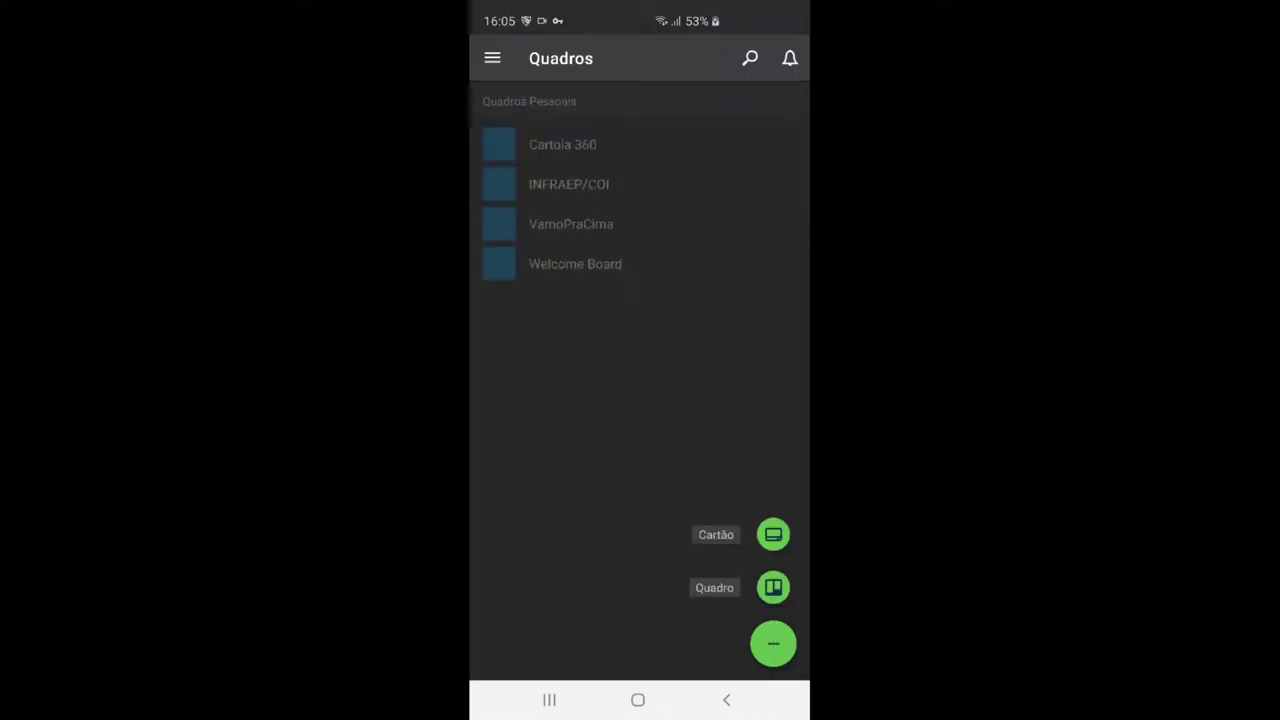
pyautogui.click(773, 587)
pyautogui.write('Teste')
pyautogui.click(772, 236)
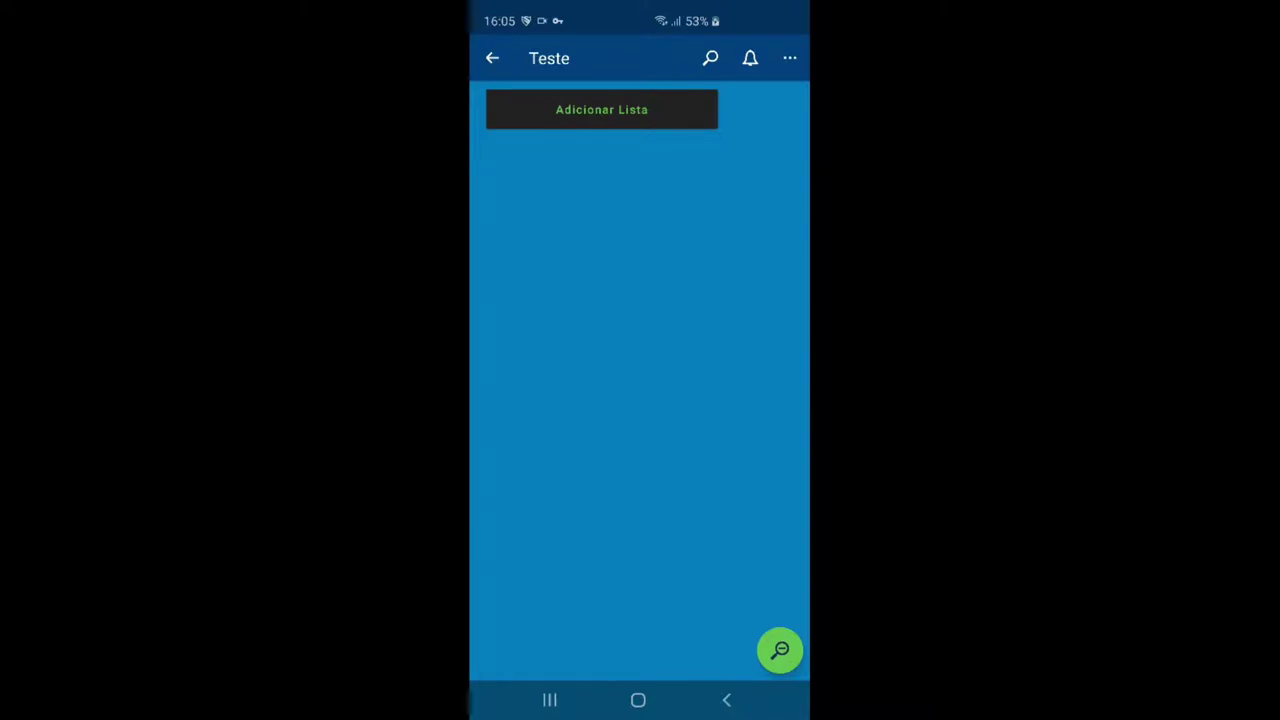
# Add a first list named Ideias to the Teste board.
pyautogui.click(601, 109)
pyautogui.write('Ideias')
pyautogui.click(638, 392)
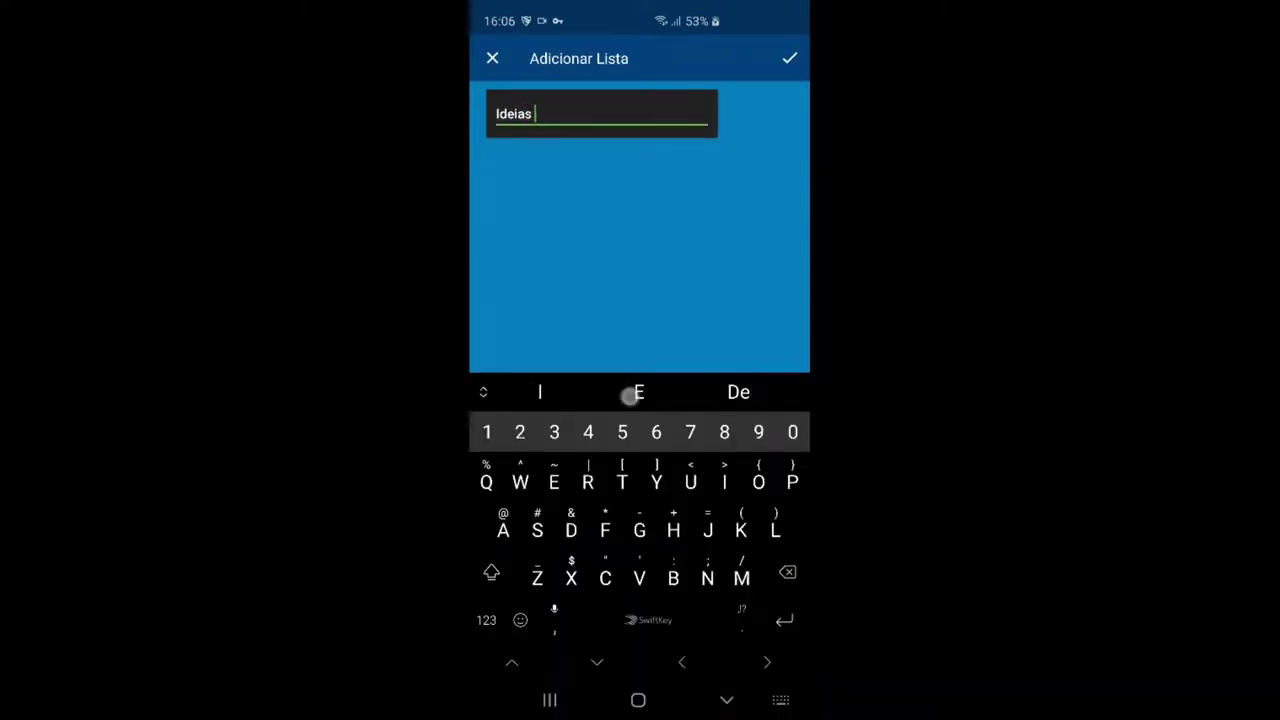
pyautogui.click(789, 58)
# Add a second list named A Fazer after the Ideias list.
pyautogui.click(777, 110)
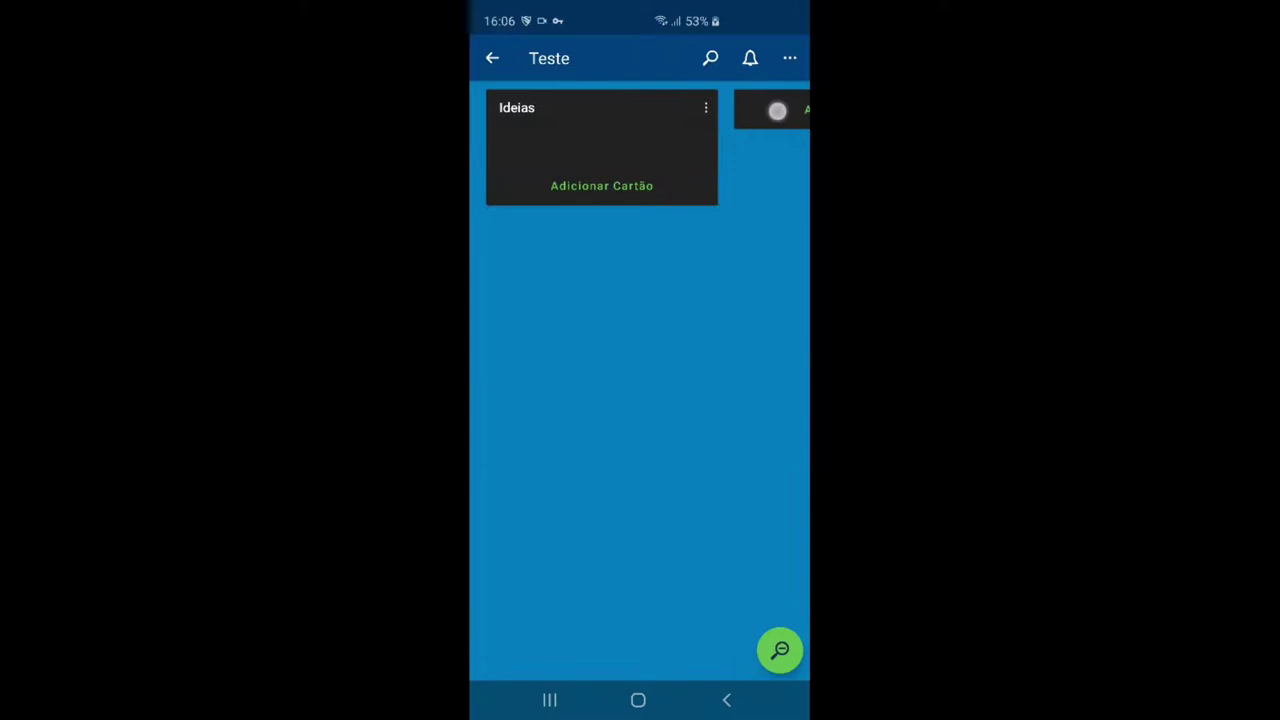
pyautogui.write('A ')
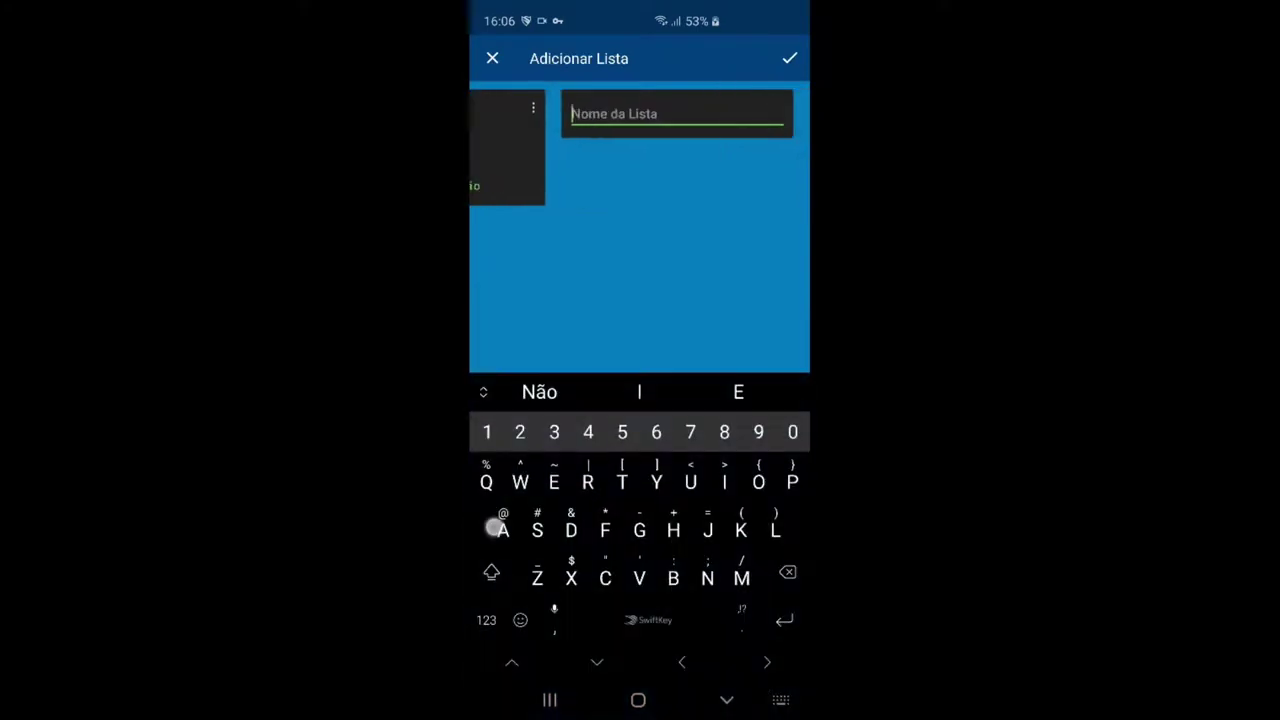
pyautogui.write('faz')
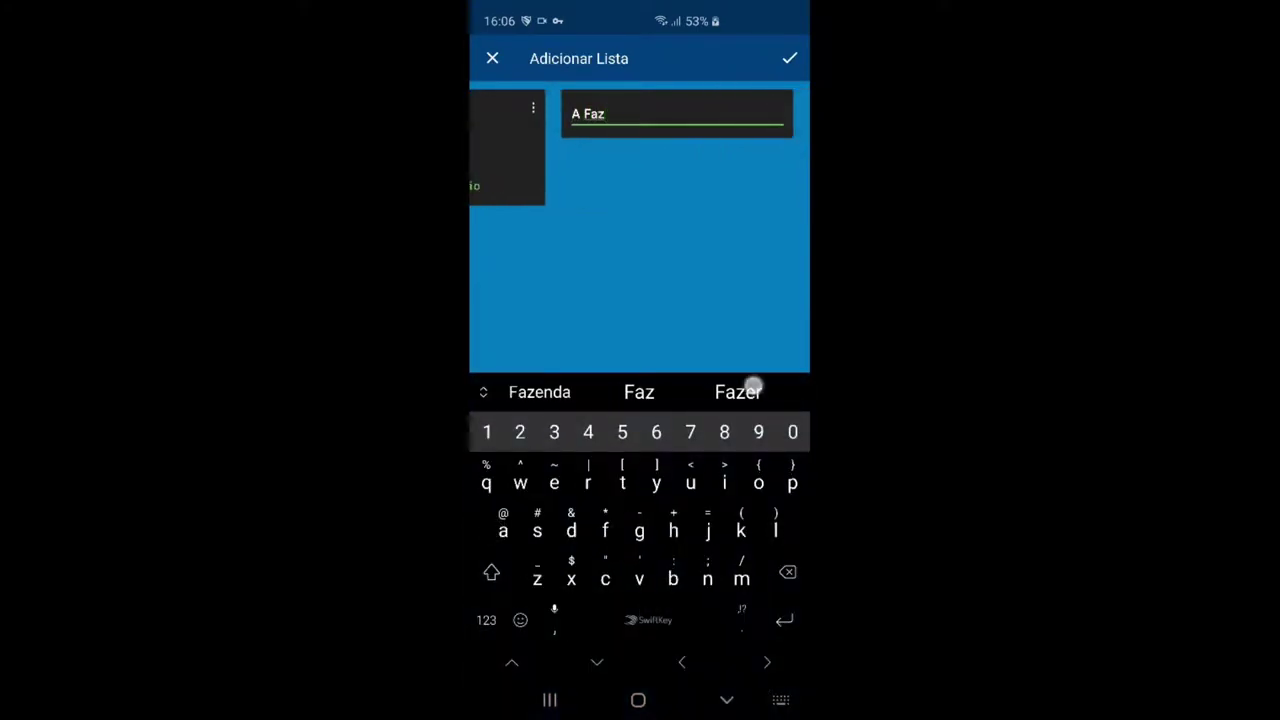
pyautogui.click(739, 392)
pyautogui.click(789, 58)
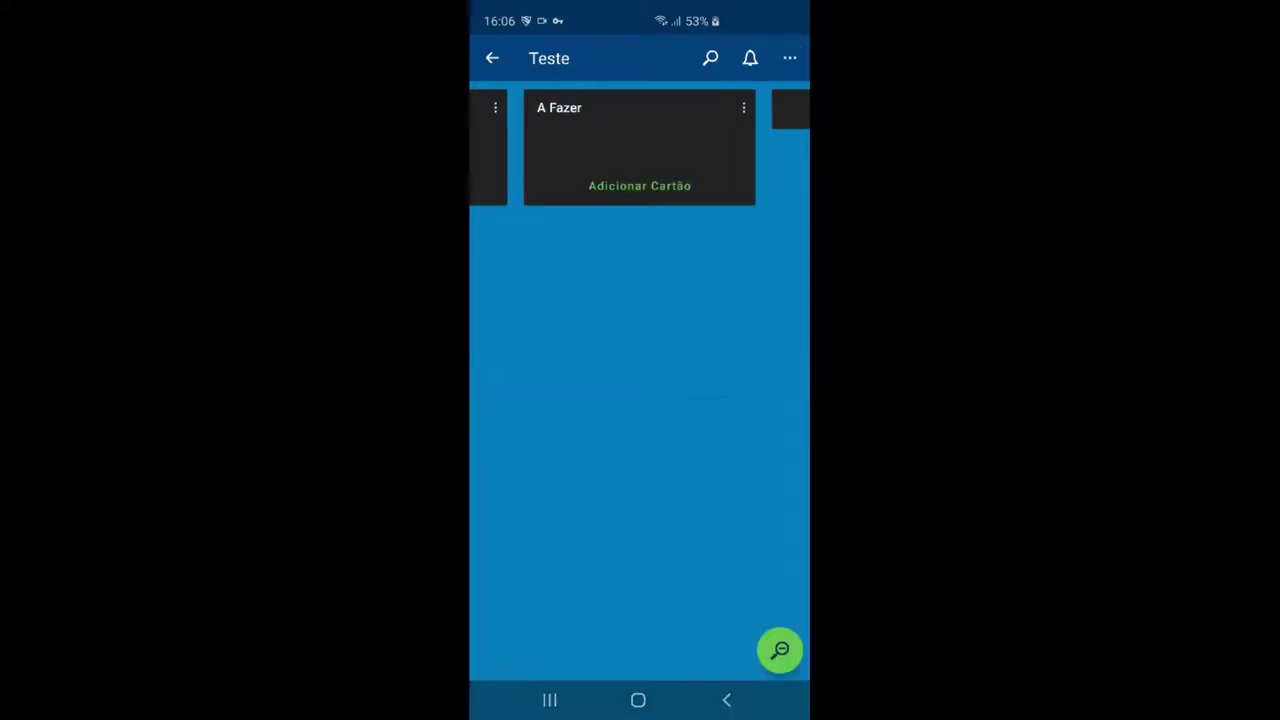
# Add a third list named Em Andamento after the A Fazer list.
pyautogui.click(790, 108)
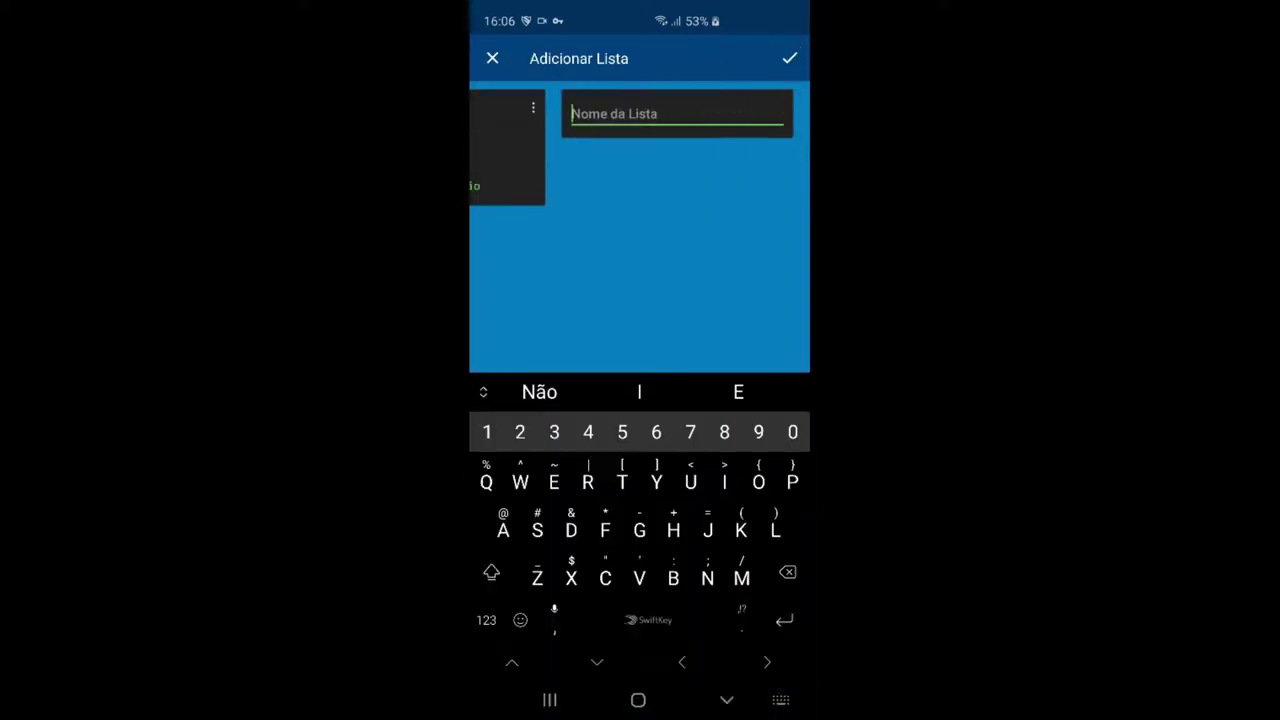
pyautogui.write('Em ')
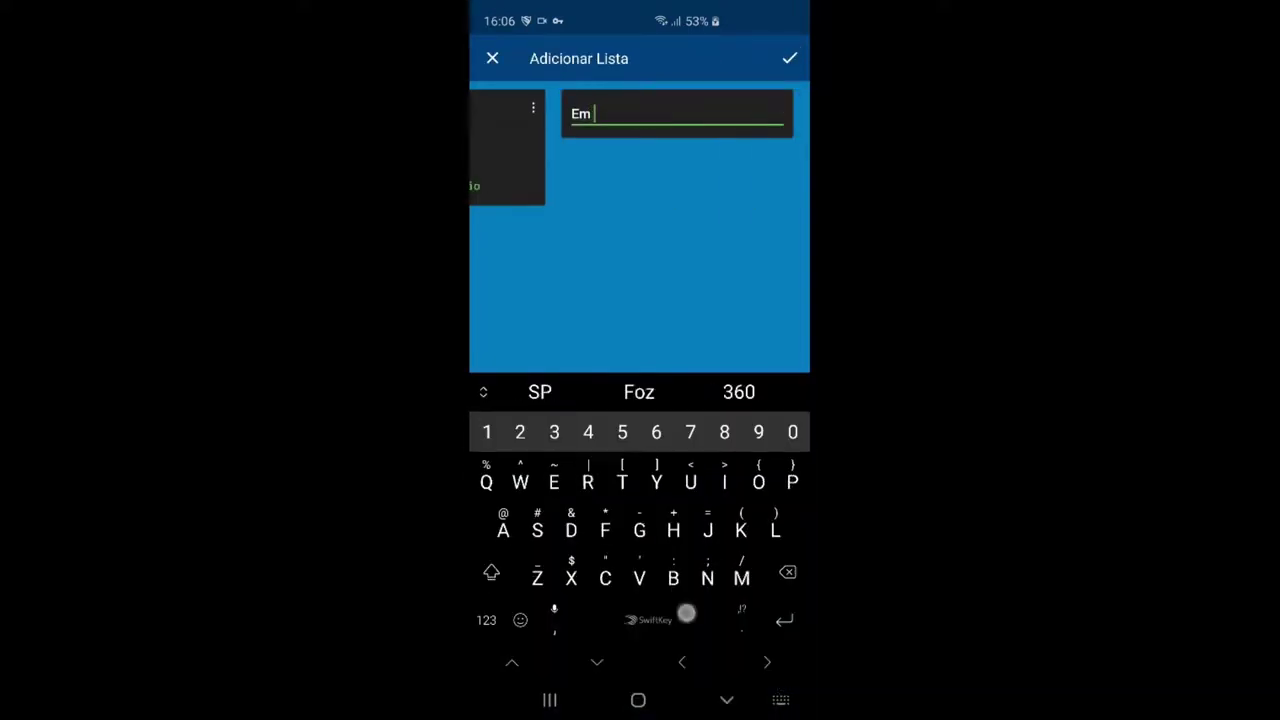
pyautogui.write('Andame')
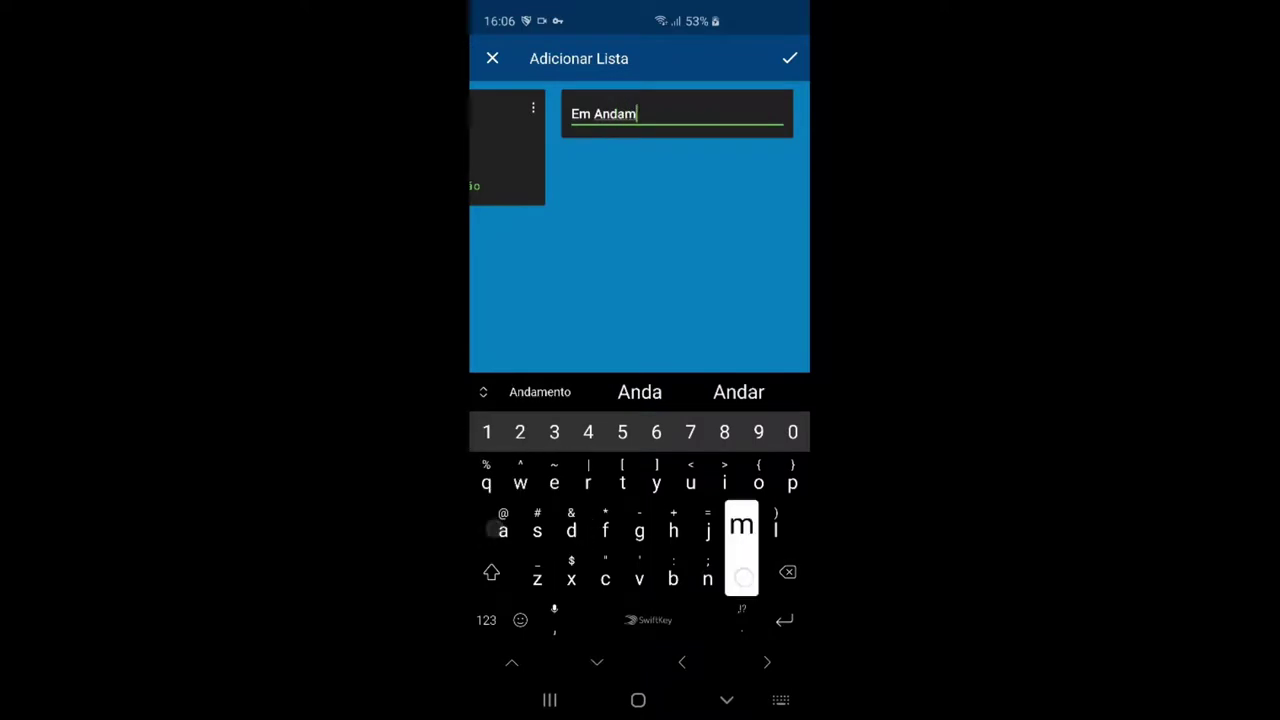
pyautogui.click(529, 391)
pyautogui.press('Return')
# Add a fourth list named Concluído after the Em Andamento list.
pyautogui.write('Conclu')
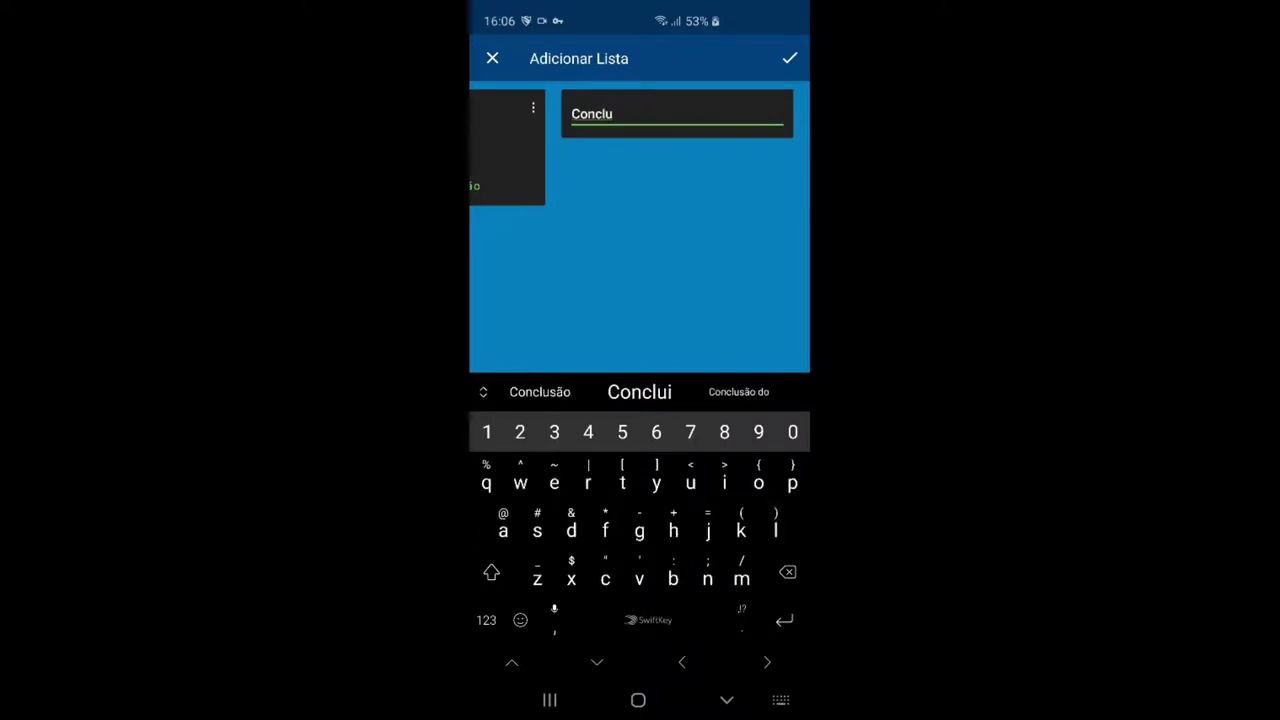
pyautogui.write('id')
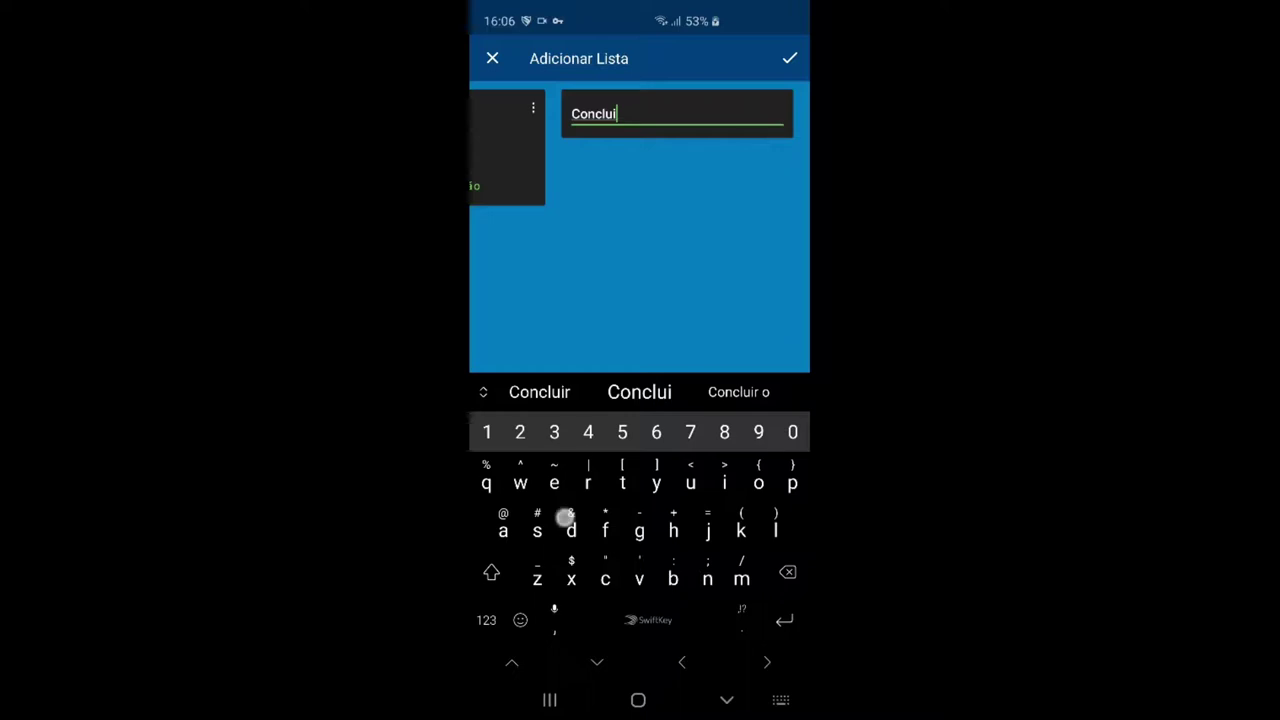
pyautogui.click(639, 391)
pyautogui.click(789, 58)
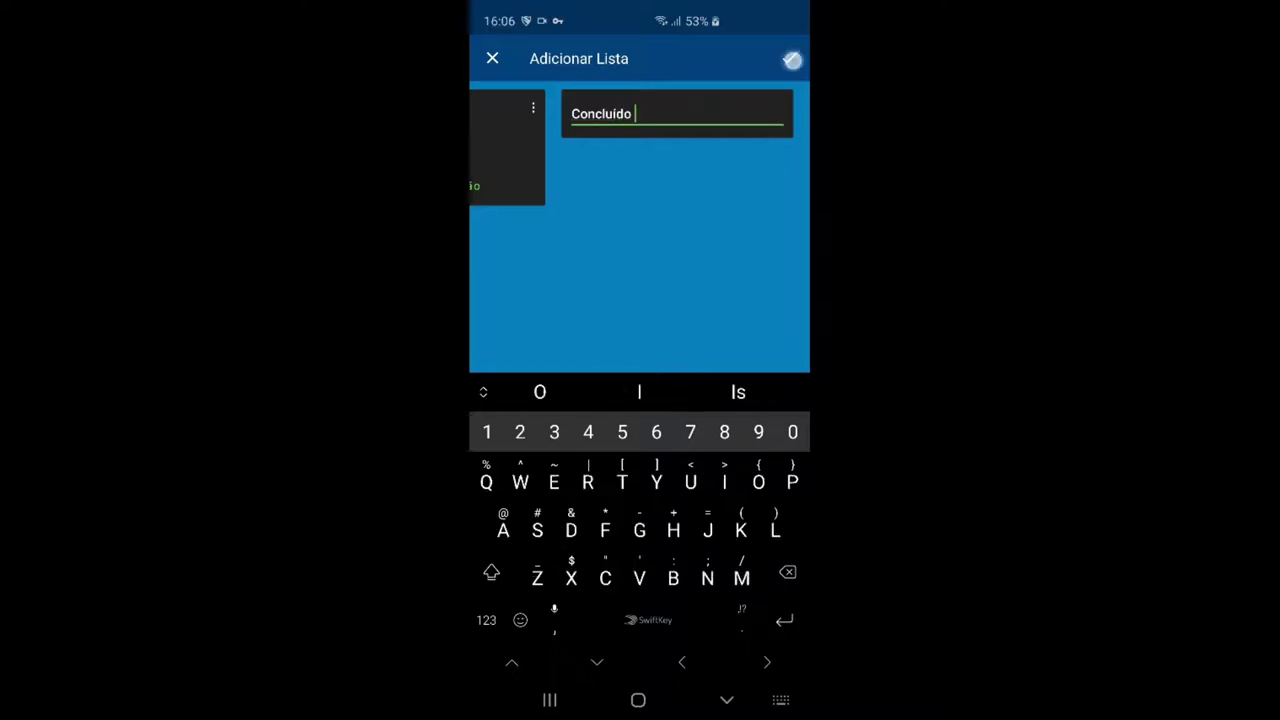
# Add a card named Tarefa 1 to the Ideias list.
pyautogui.moveTo(591, 451); pyautogui.dragTo(663, 449)
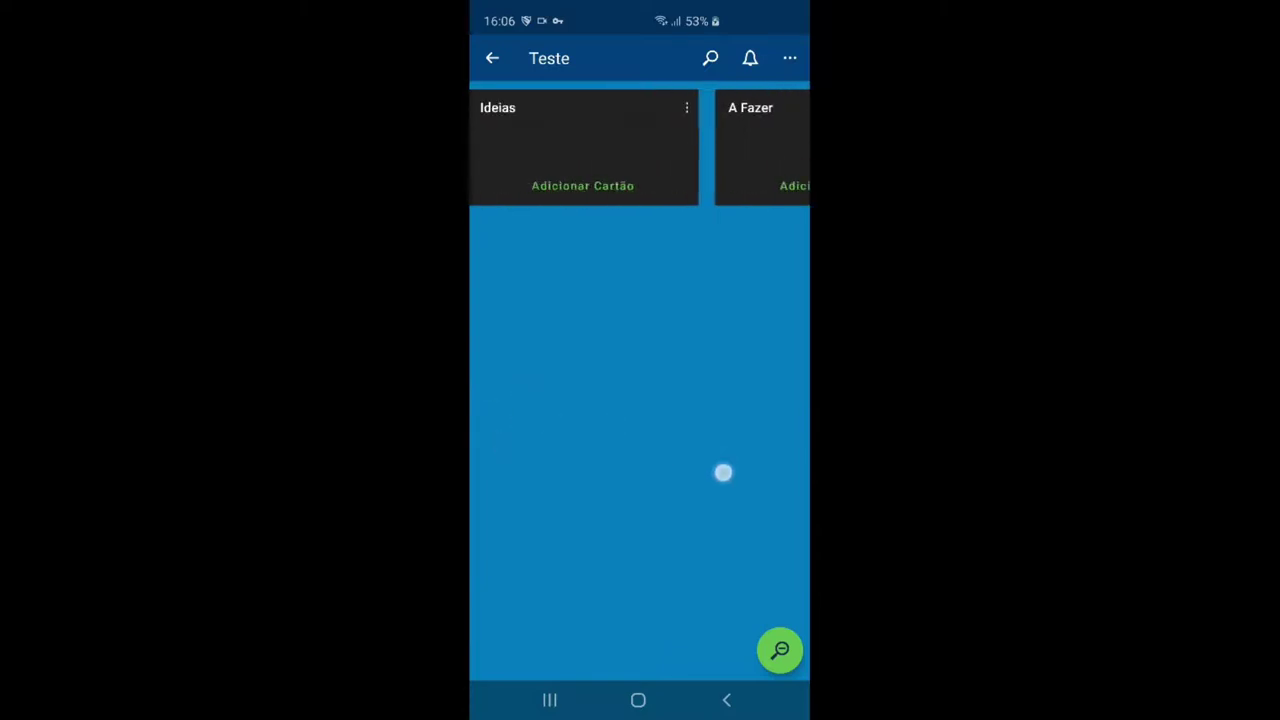
pyautogui.write('Tar')
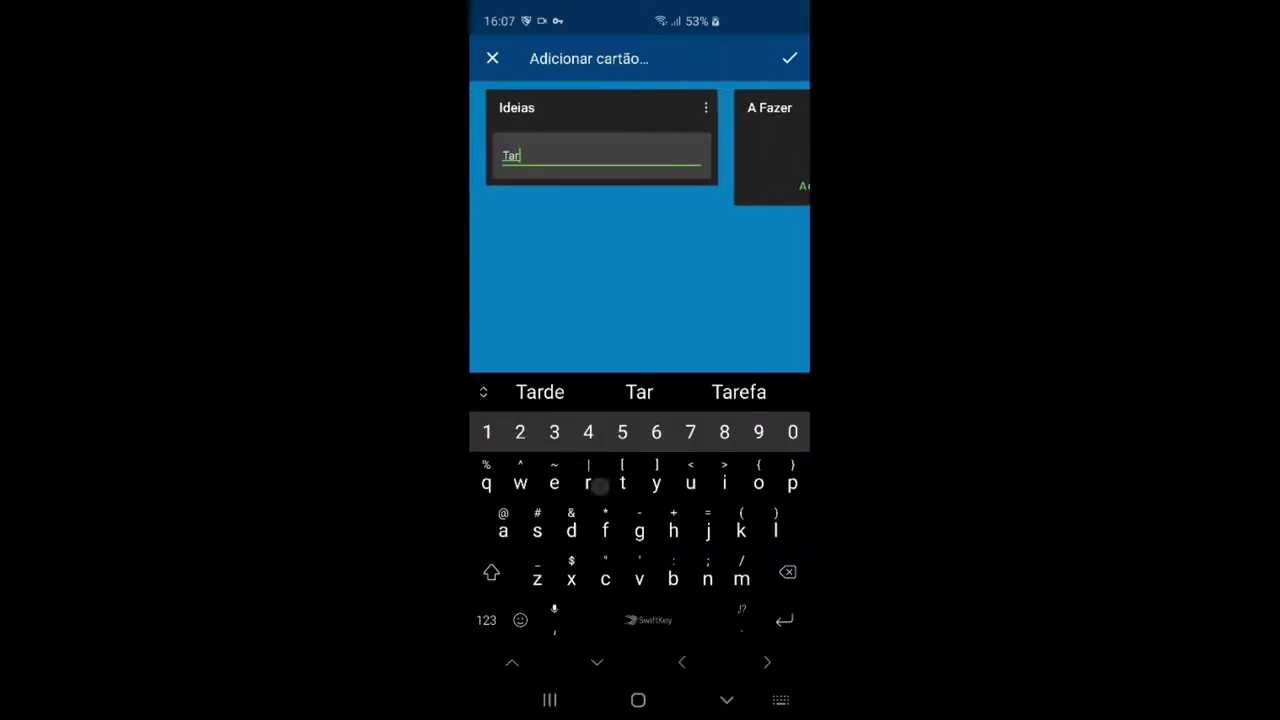
pyautogui.write('efa')
pyautogui.click(639, 392)
pyautogui.write('1')
pyautogui.press('Return')
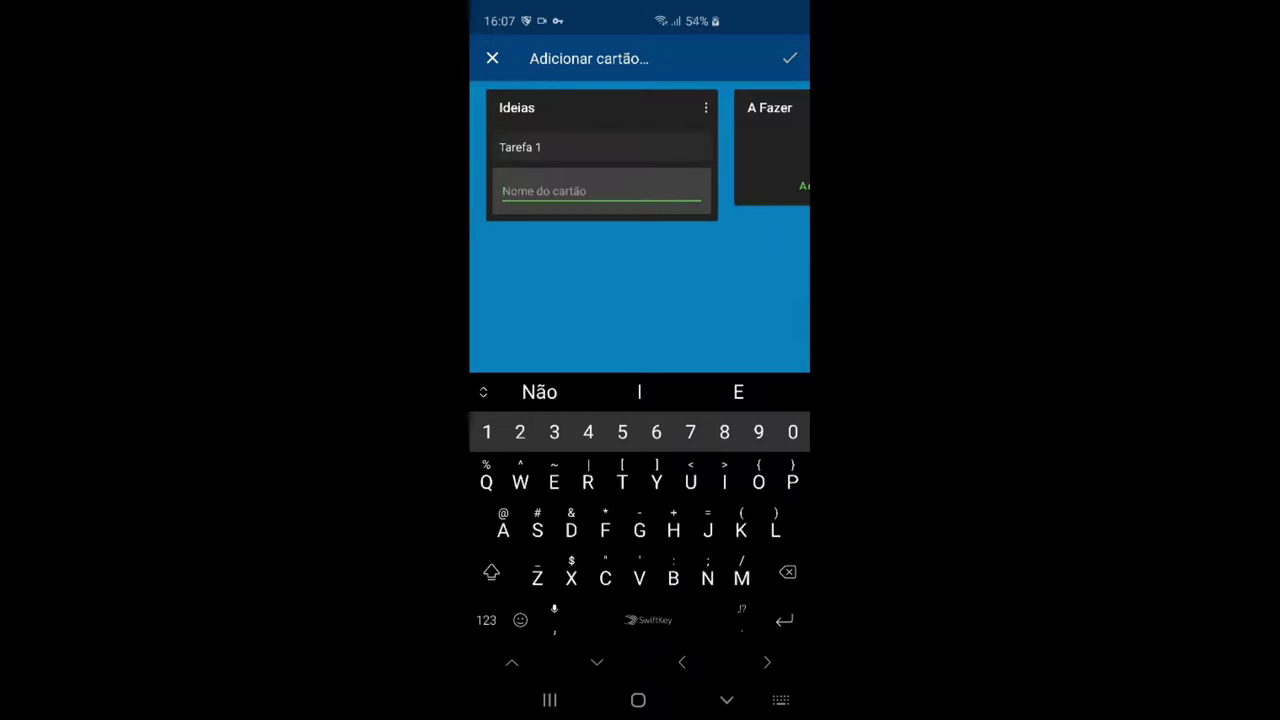
# Open the Tarefa 1 card and assign the board owner as its member.
pyautogui.click(560, 147)
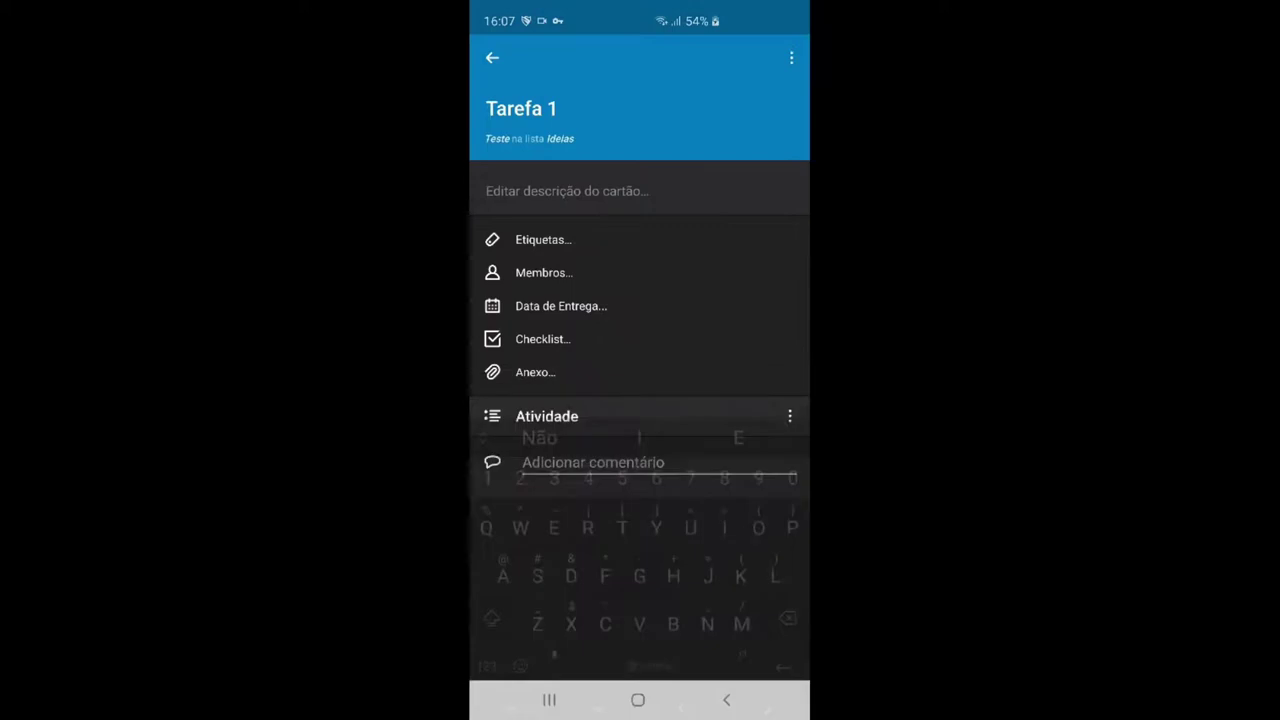
pyautogui.click(527, 273)
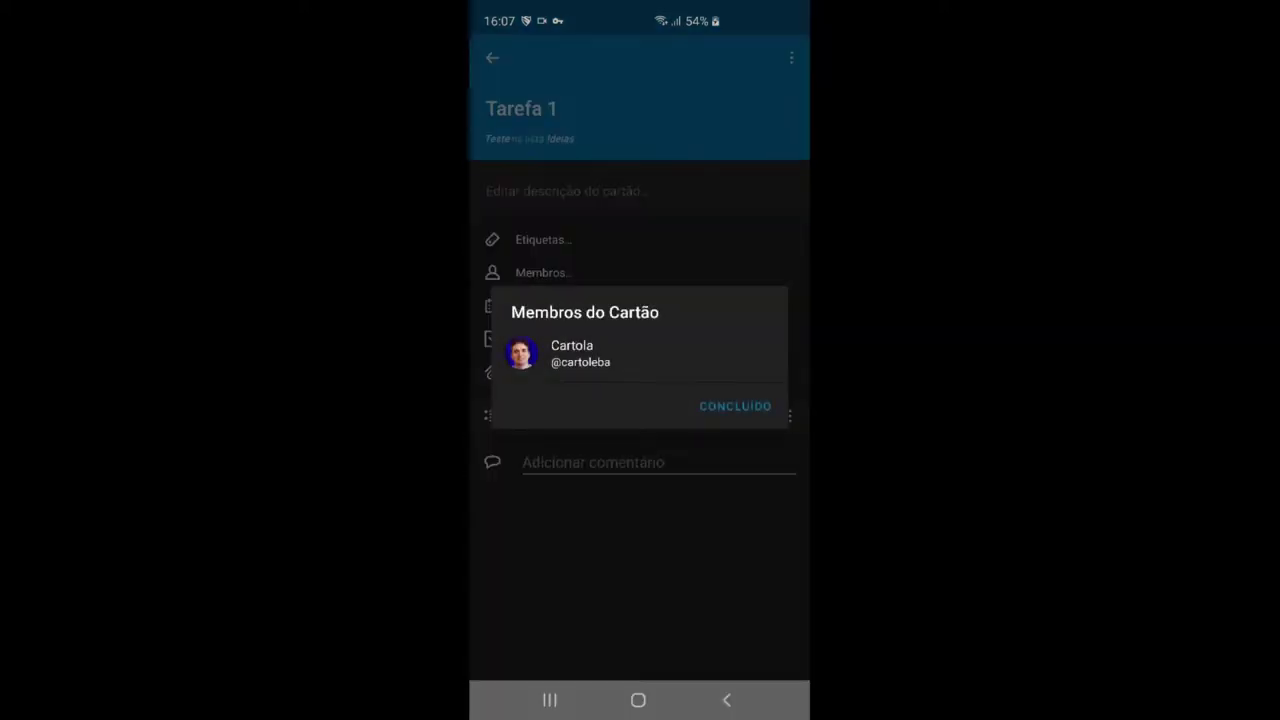
pyautogui.click(580, 353)
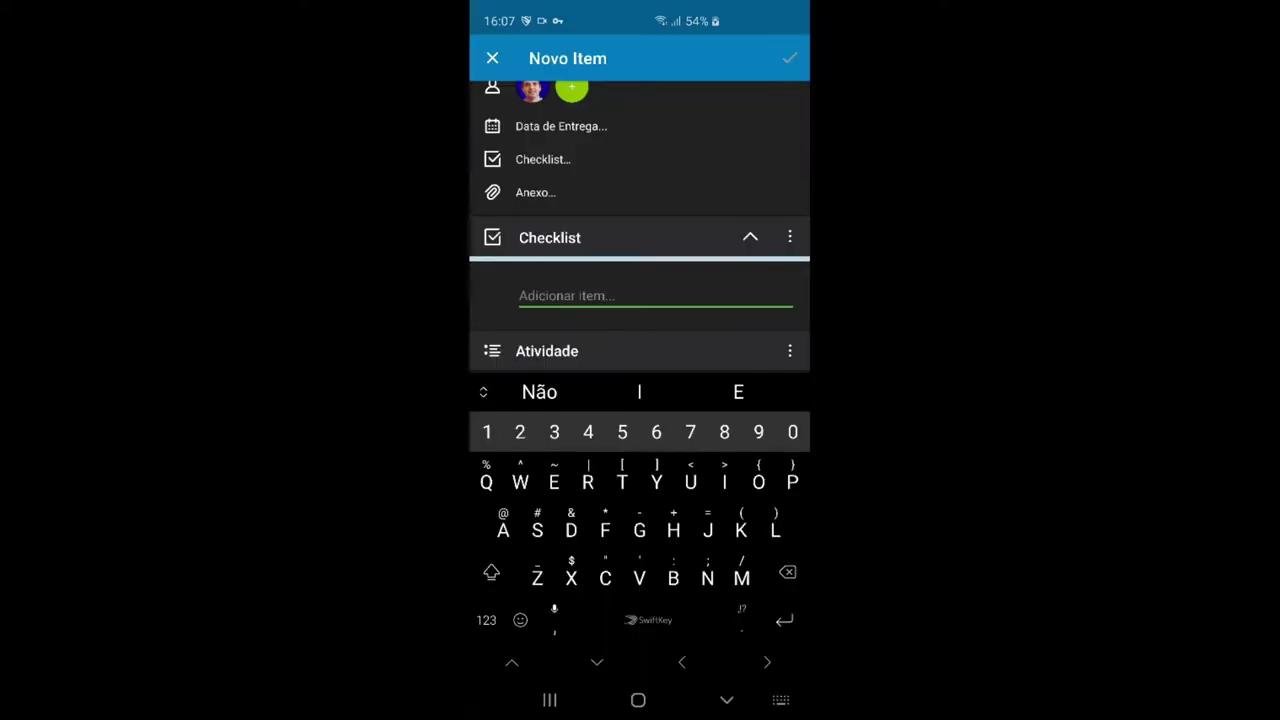
# Enter Task1 as a new item in the Tarefa 1 card's checklist.
pyautogui.write('Ta')
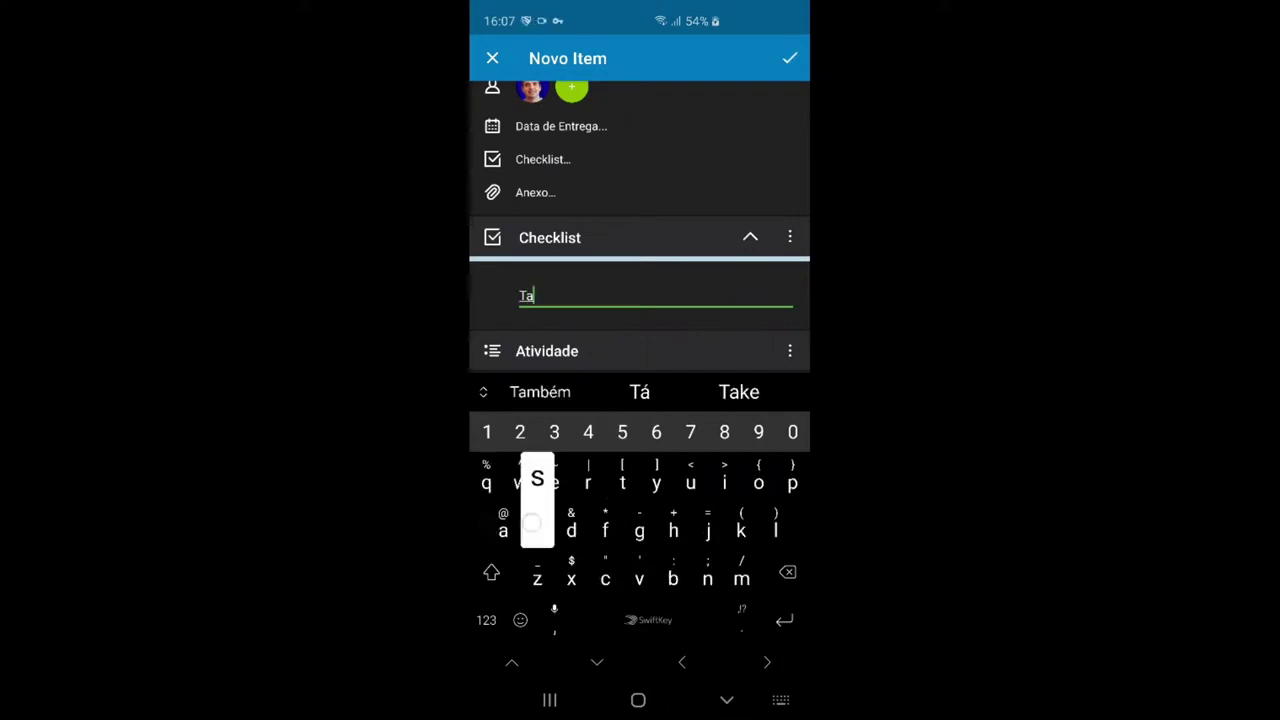
pyautogui.write('sk1')
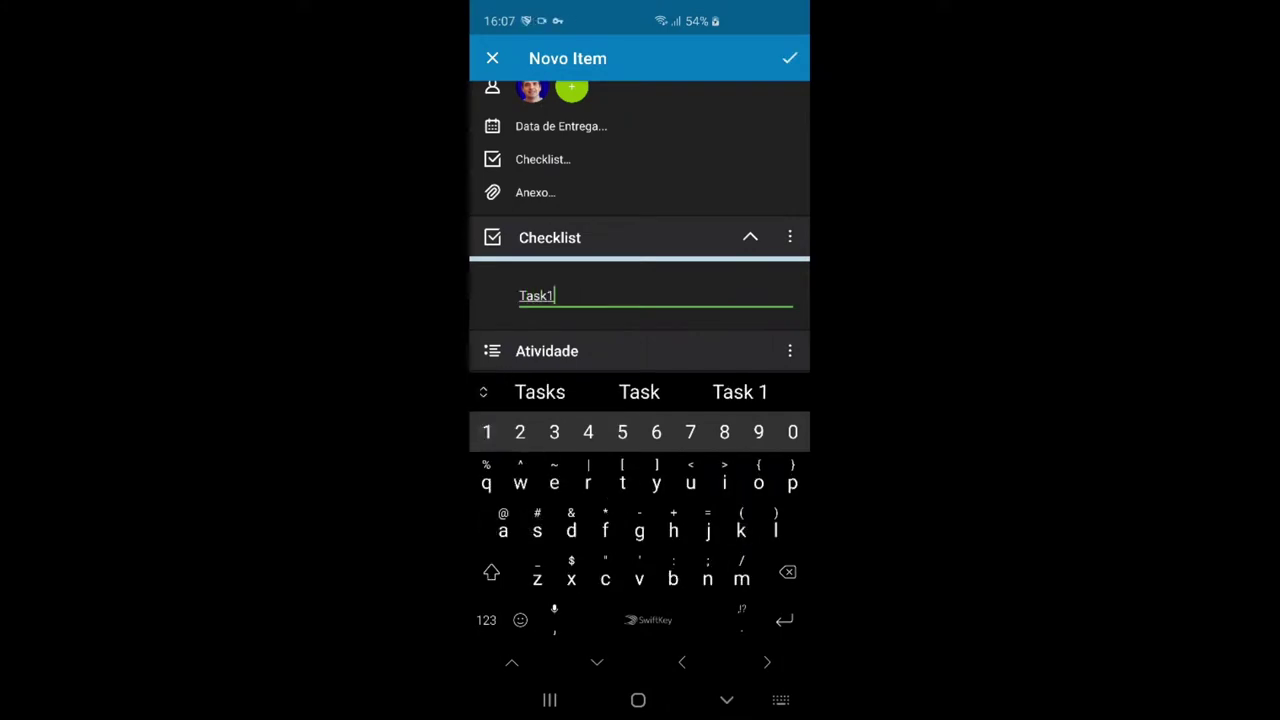